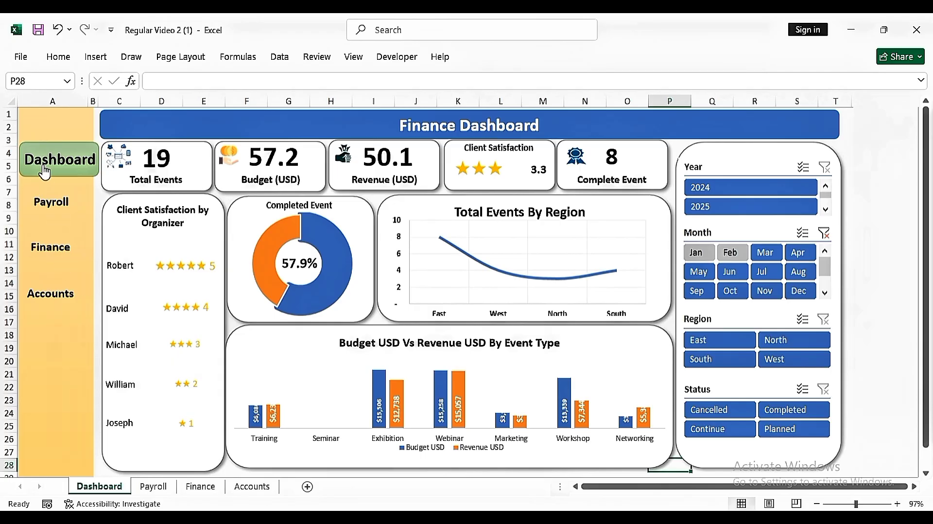
Step: Examine how the sidebar navigation labels switch between the Dashboard, Payroll, Finance and Accounts sheets
click(54, 211)
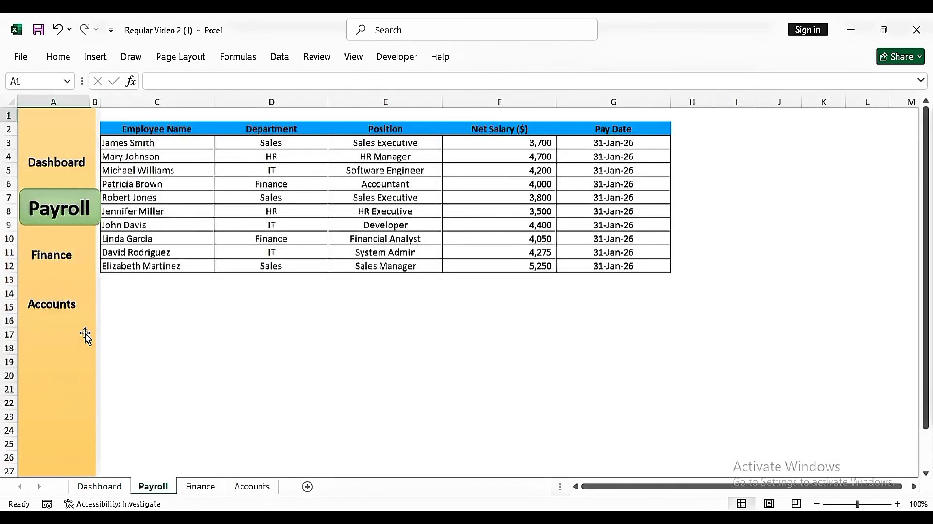
click(57, 304)
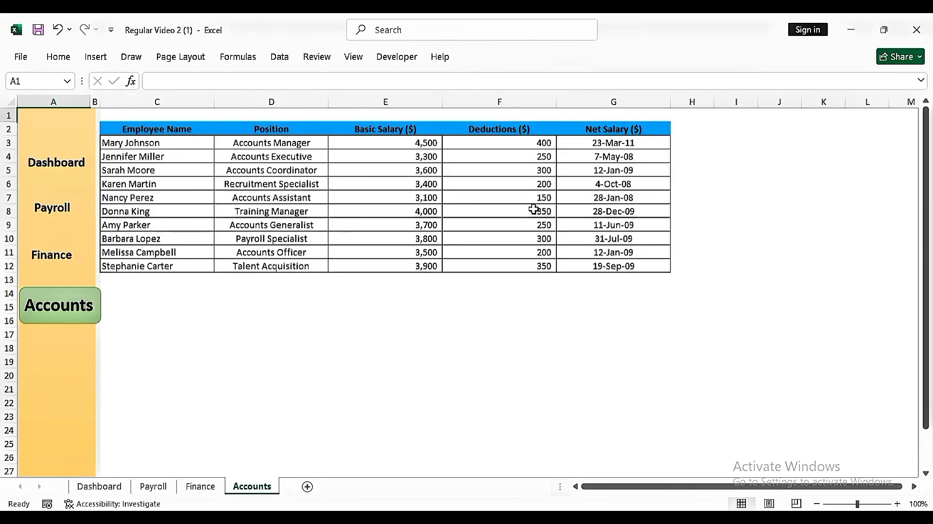
click(67, 263)
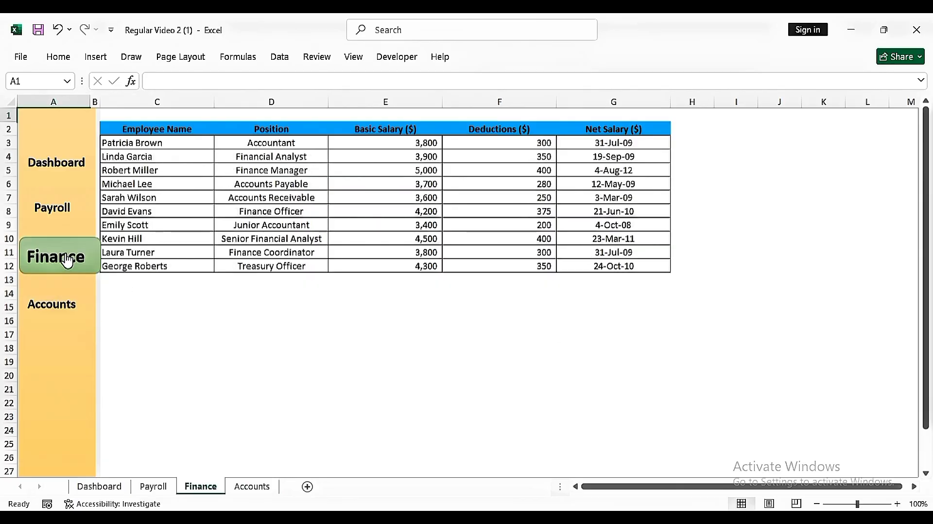
click(54, 162)
click(58, 210)
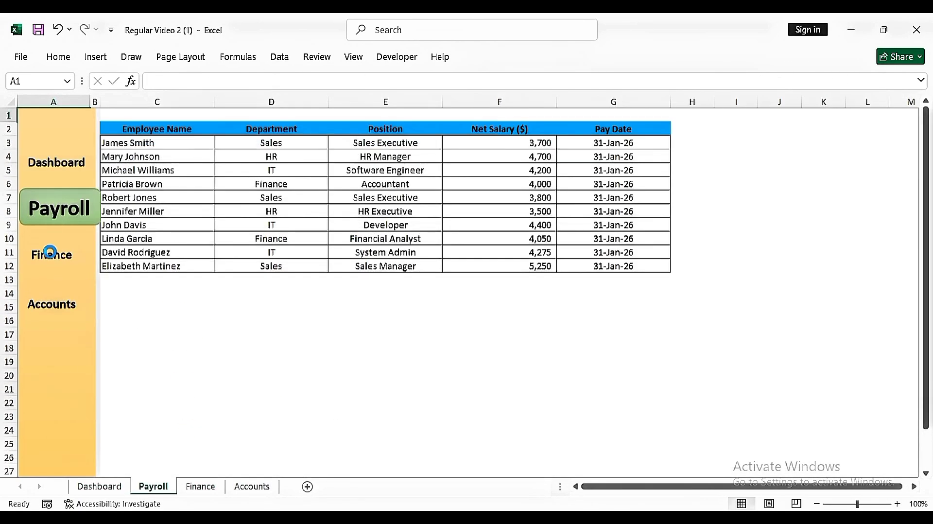
click(51, 252)
click(56, 304)
click(53, 200)
click(56, 164)
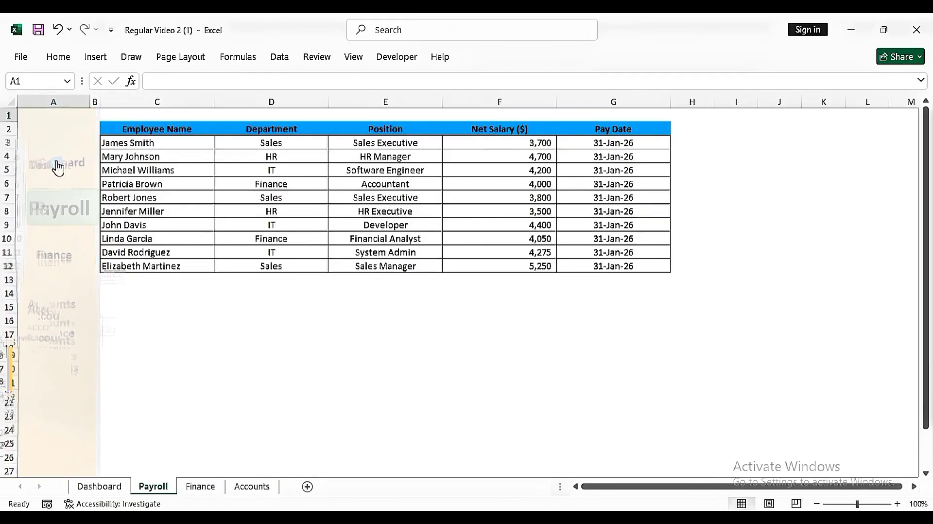
mouse_move(336, 281)
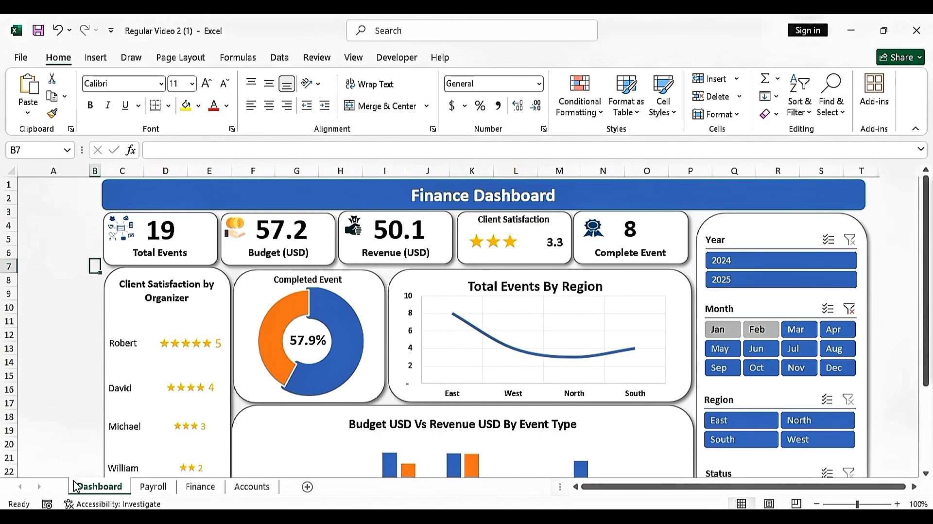
Step: Review the Payroll, Finance and Accounts sheets that have no sidebar yet, and return to the Dashboard sheet
click(152, 488)
click(200, 487)
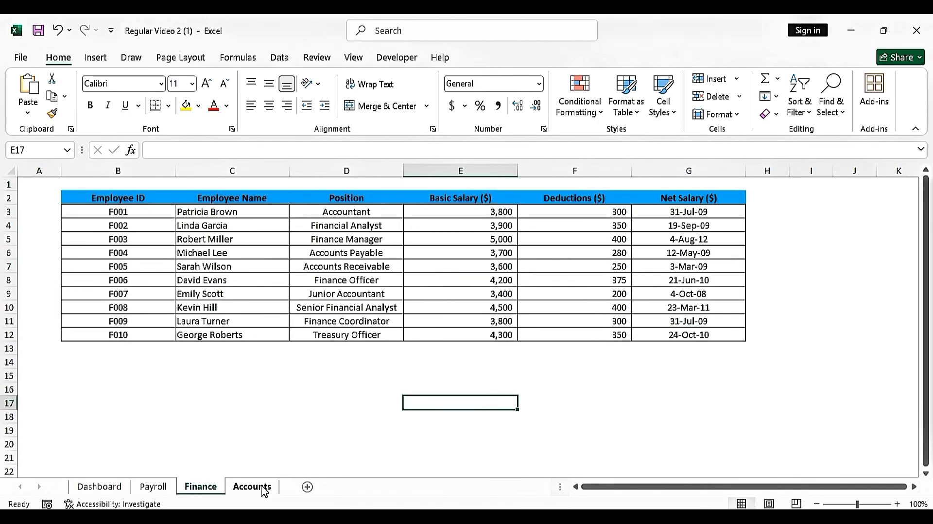
click(254, 486)
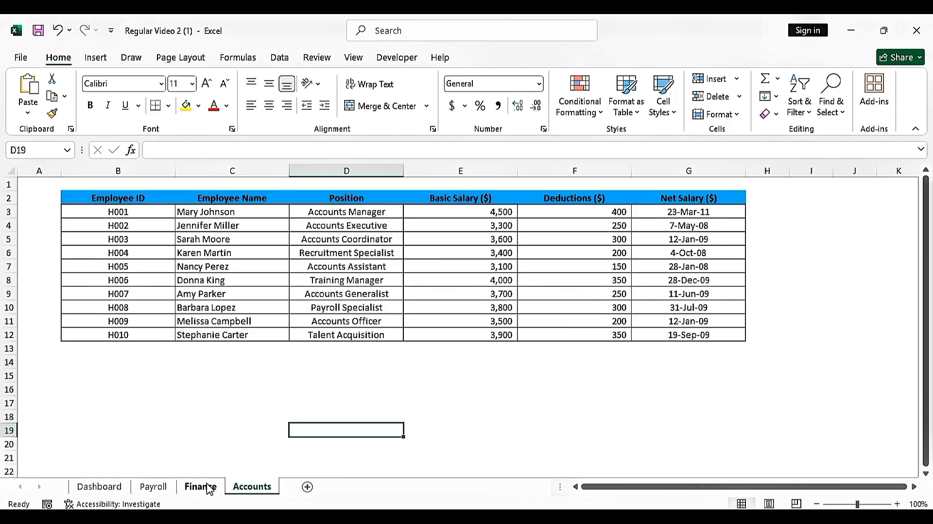
click(108, 487)
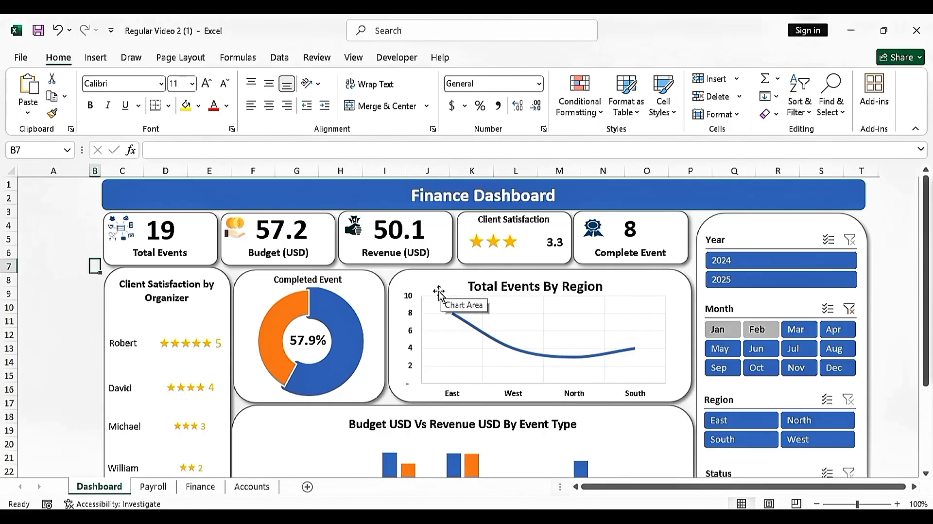
Step: Draw a sidebar rectangle about 1.19" wide and 5.79" tall over the empty columns beside the dashboard, reaching down to its lower edge
click(92, 59)
click(307, 99)
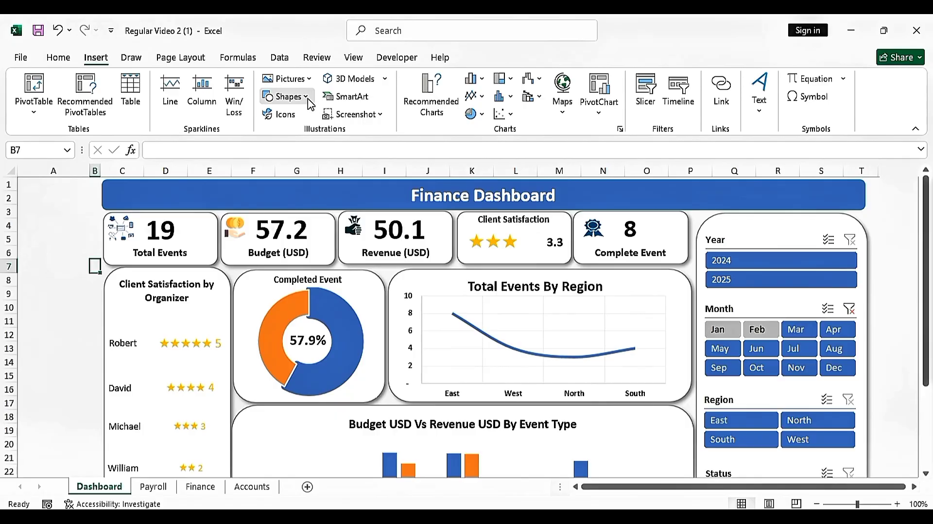
click(309, 133)
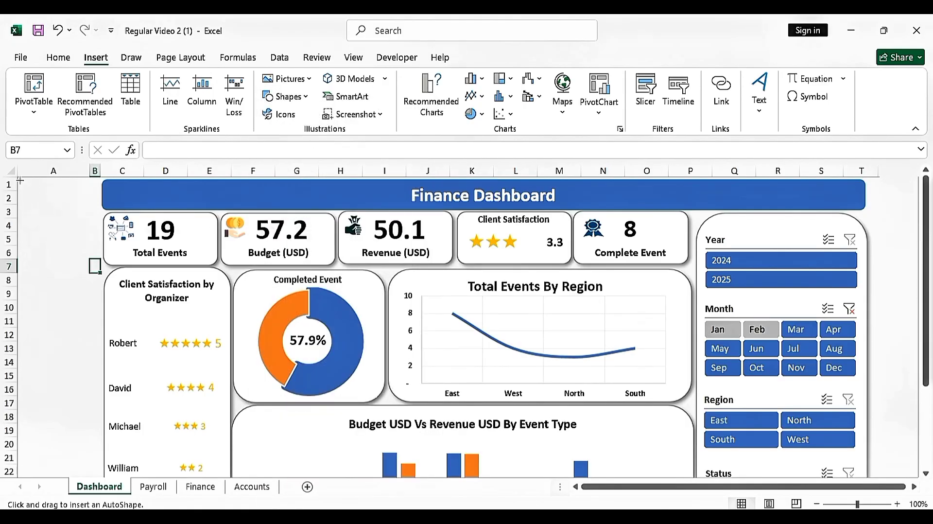
drag(17, 180, 95, 487)
scroll(83, 408, down, 2)
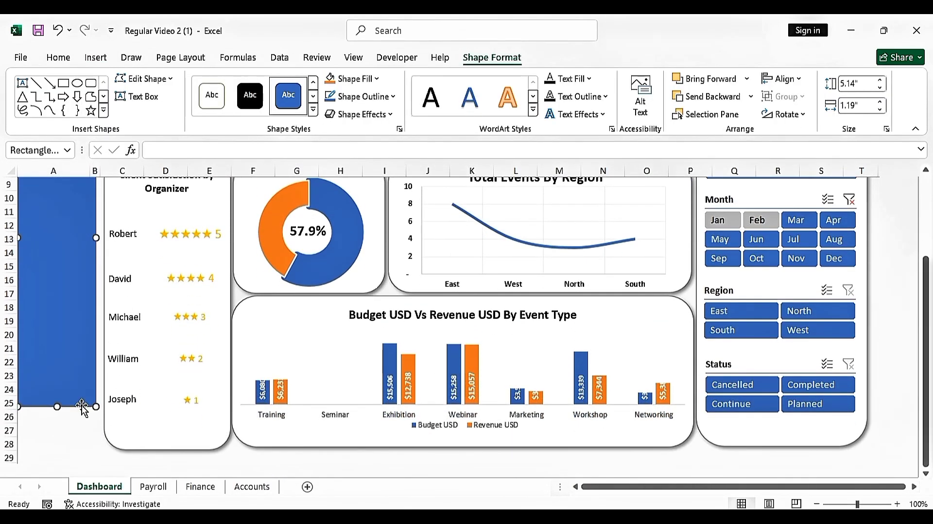
drag(57, 407, 57, 449)
scroll(270, 223, up, 3)
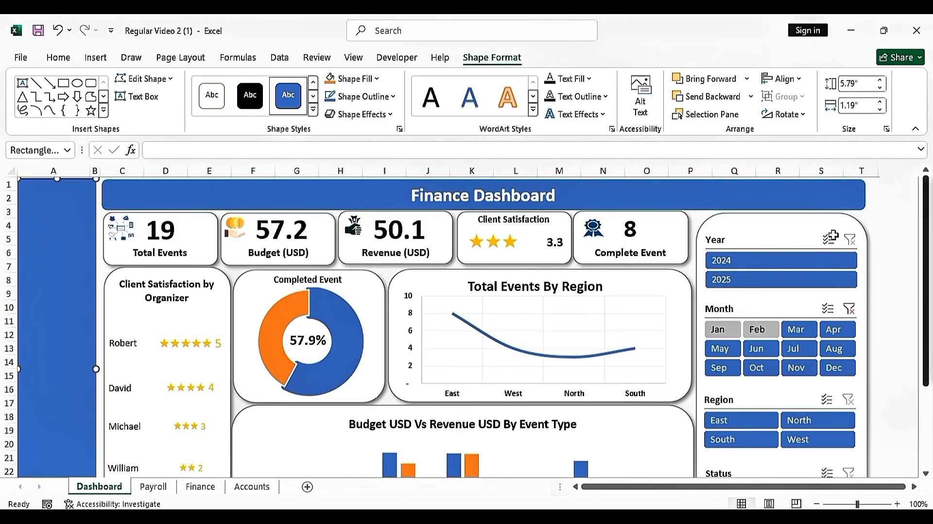
drag(54, 208, 54, 197)
Step: Apply the Subtle Effect - Gold, Accent 4 shape style to the sidebar rectangle
click(313, 110)
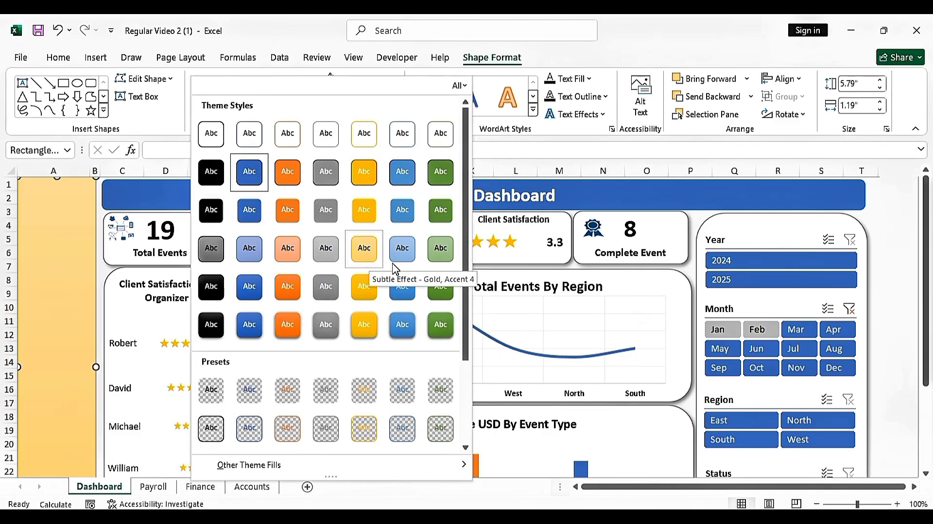
click(364, 253)
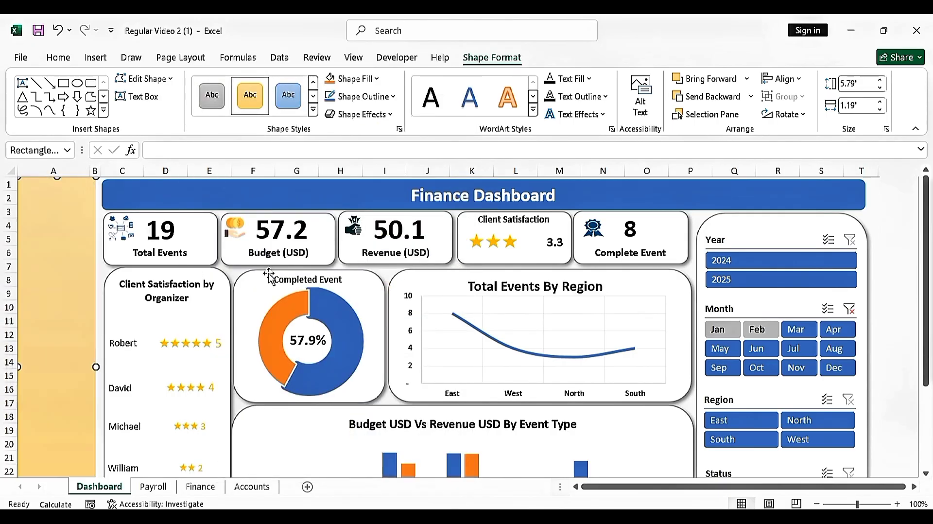
click(106, 278)
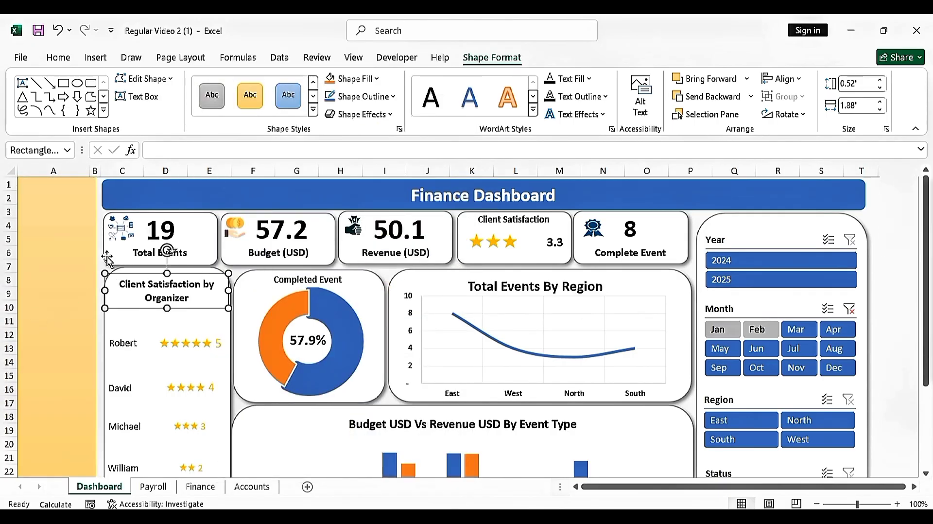
click(34, 261)
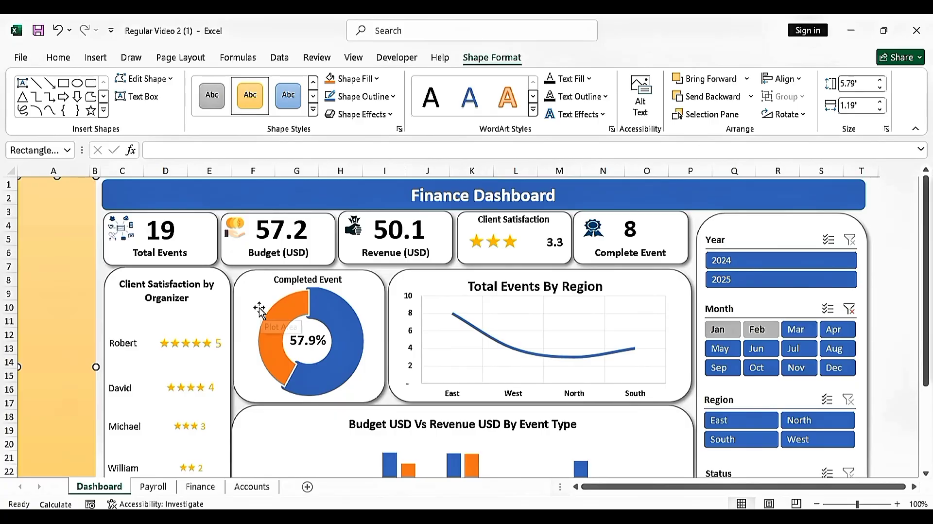
Step: Duplicate the Total Events card label and place the copy, about 1.1" wide, near the upper end of the sidebar
click(174, 248)
click(193, 244)
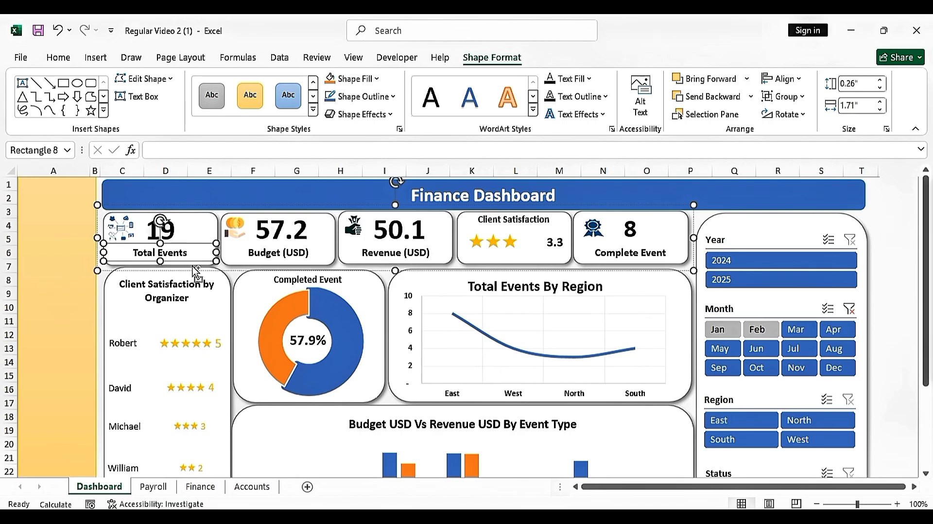
drag(197, 271, 98, 262)
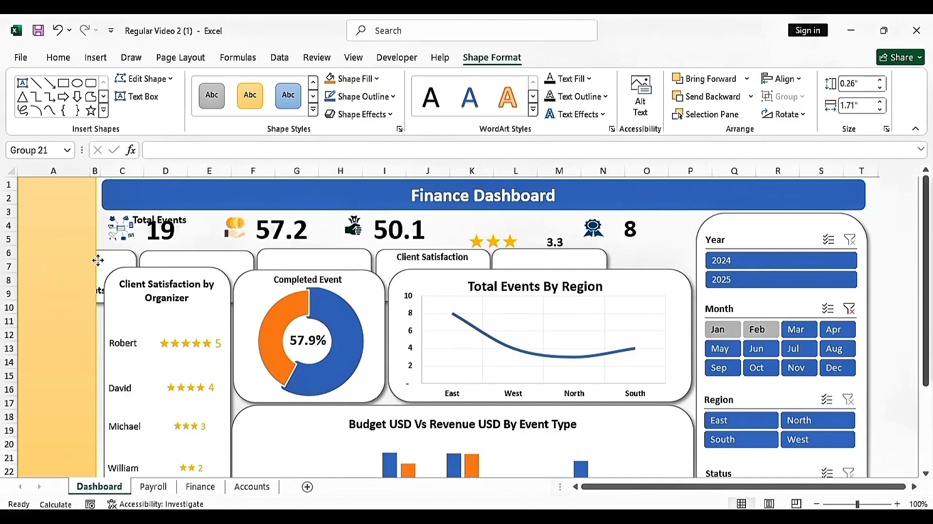
key(ctrl+z)
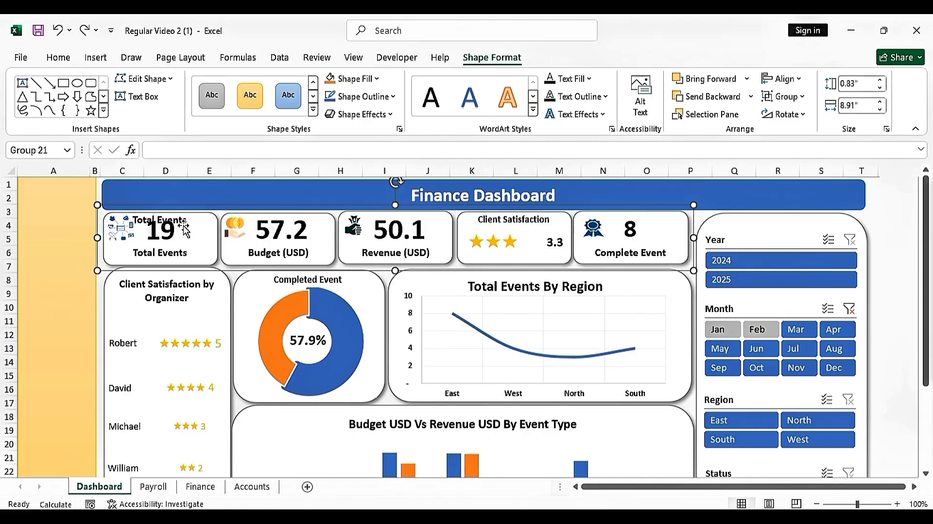
click(189, 227)
drag(189, 232, 64, 233)
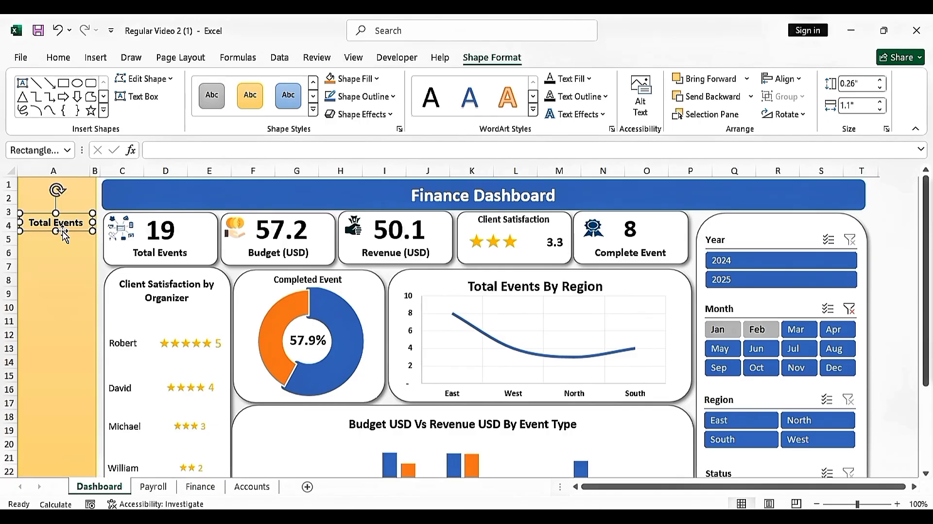
Step: Change the copied label's text in the sidebar to "Dashboard"
triple_click(64, 224)
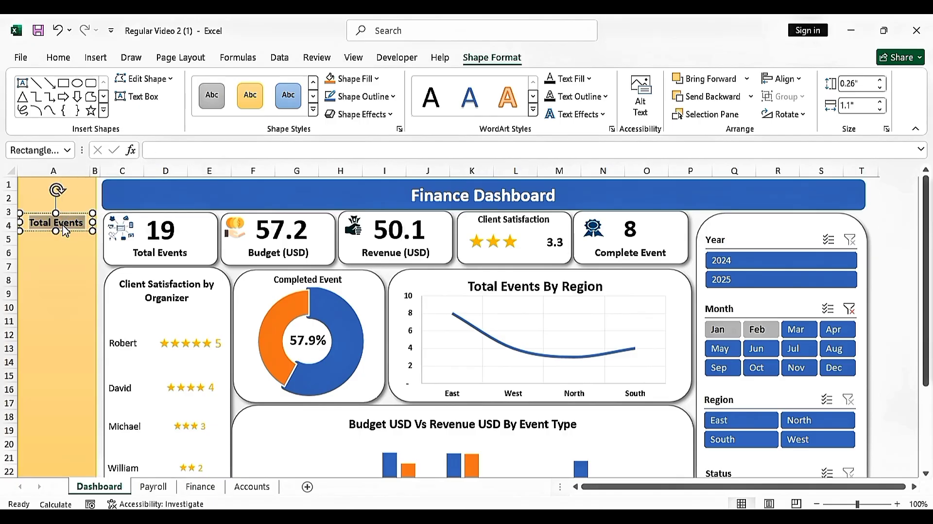
text(Dashboa)
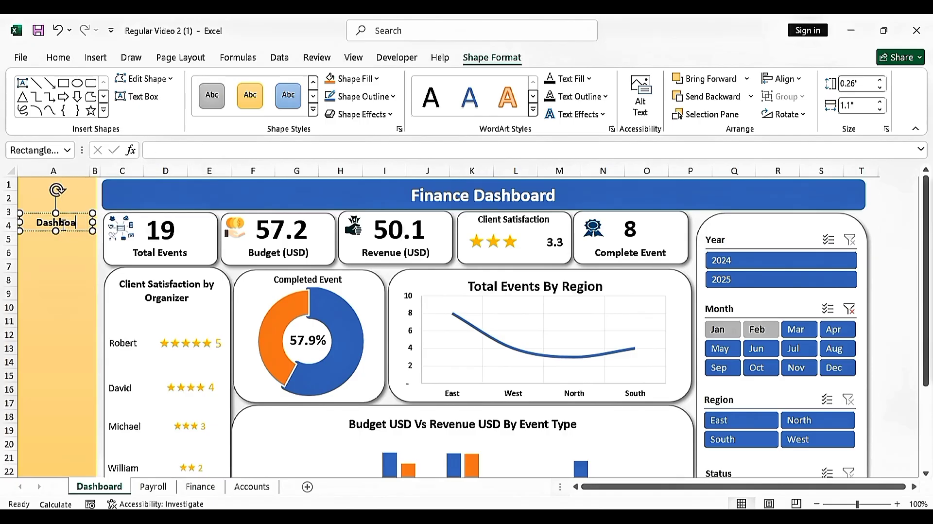
text(rd)
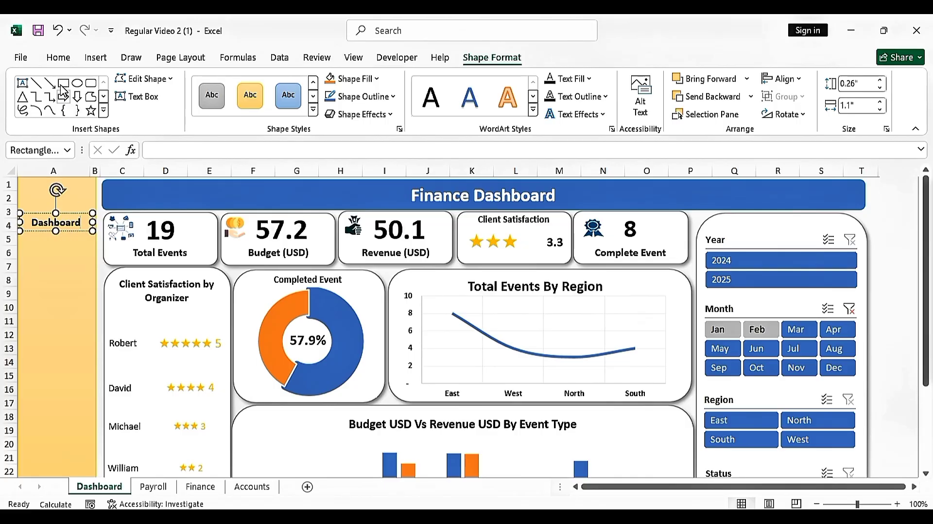
Step: Shrink the Dashboard label's box slightly to fit inside the sidebar and set its font size to 12
click(57, 57)
click(206, 90)
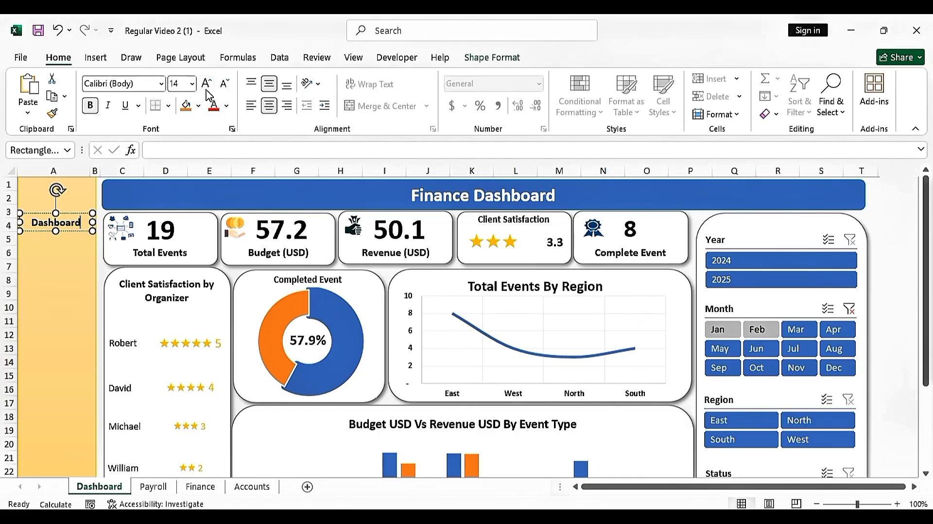
click(207, 90)
click(207, 91)
drag(92, 222, 85, 222)
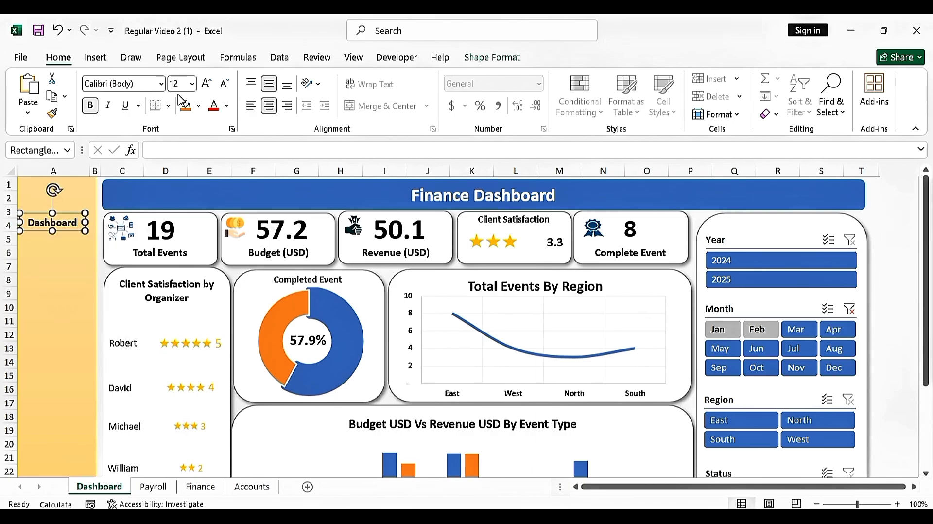
click(207, 86)
click(207, 86)
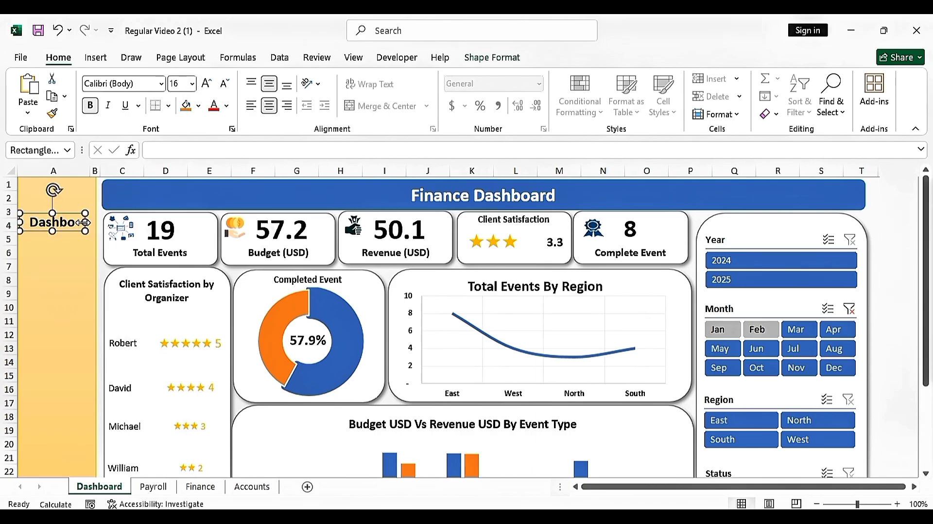
mouse_move(85, 222)
mouse_down()
mouse_move(100, 223)
mouse_move(88, 227)
mouse_up()
click(225, 85)
click(225, 85)
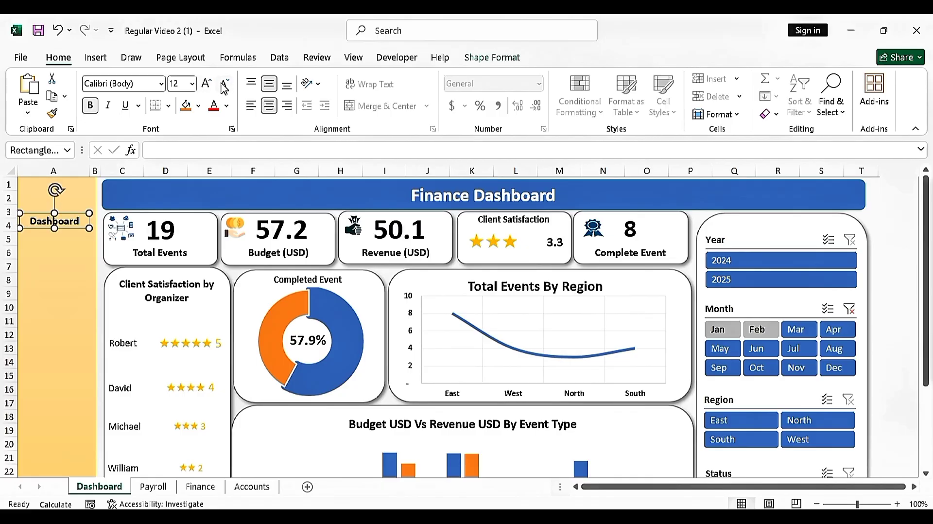
Step: Duplicate the Dashboard label directly below the original and change the copy's text to "Payroll"
click(78, 241)
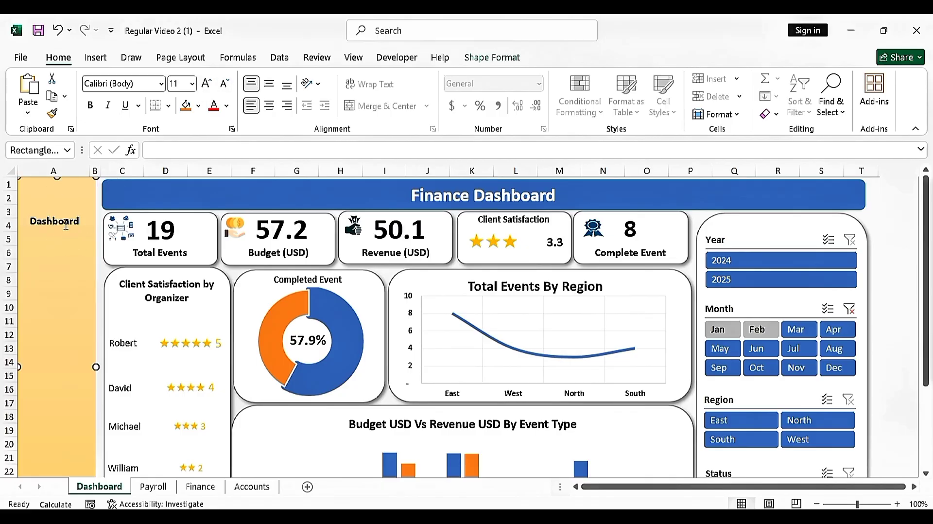
click(66, 225)
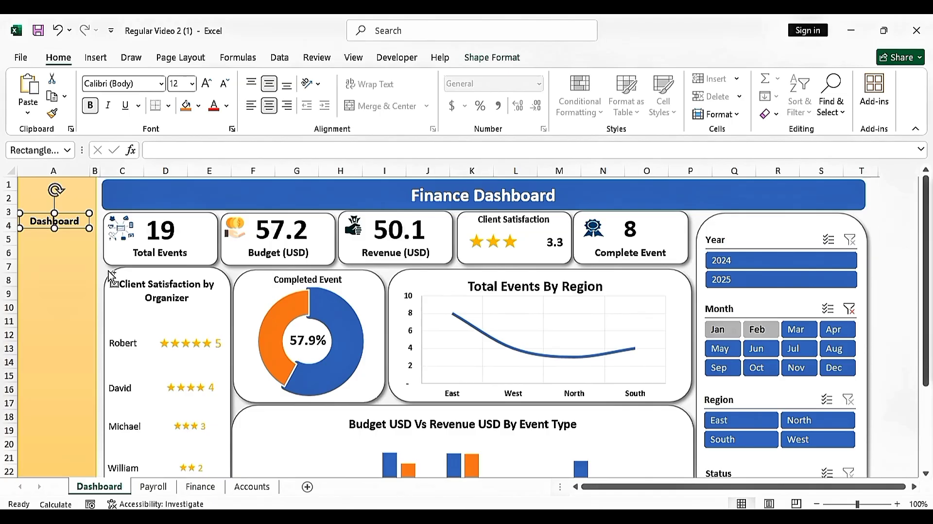
drag(64, 231, 67, 267)
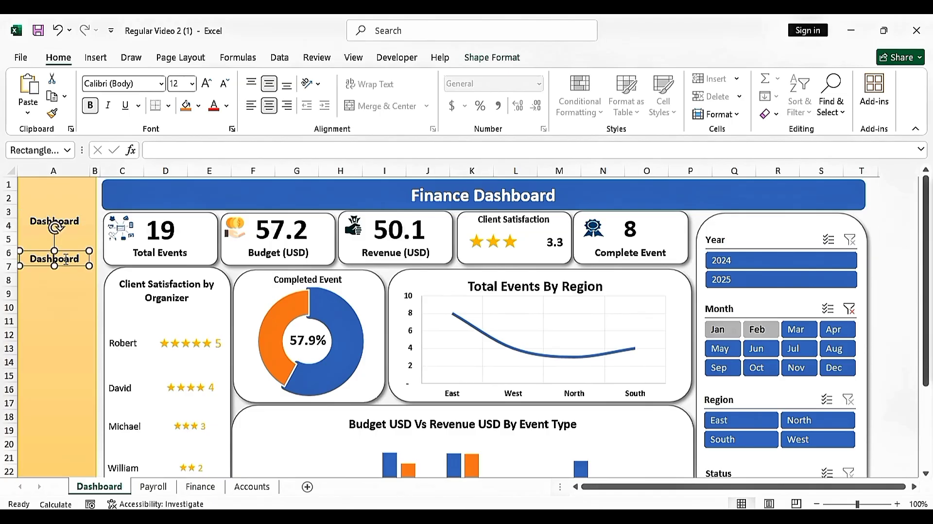
double_click(68, 265)
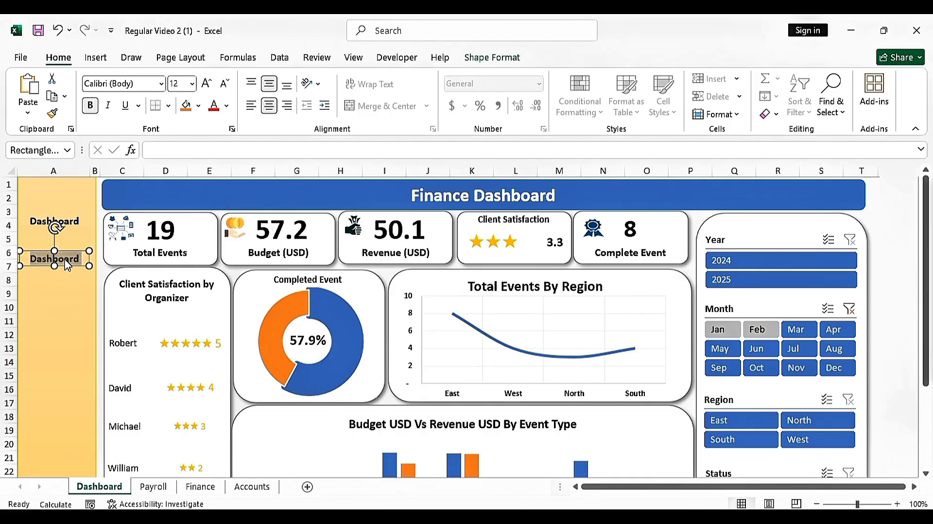
text(Payroll)
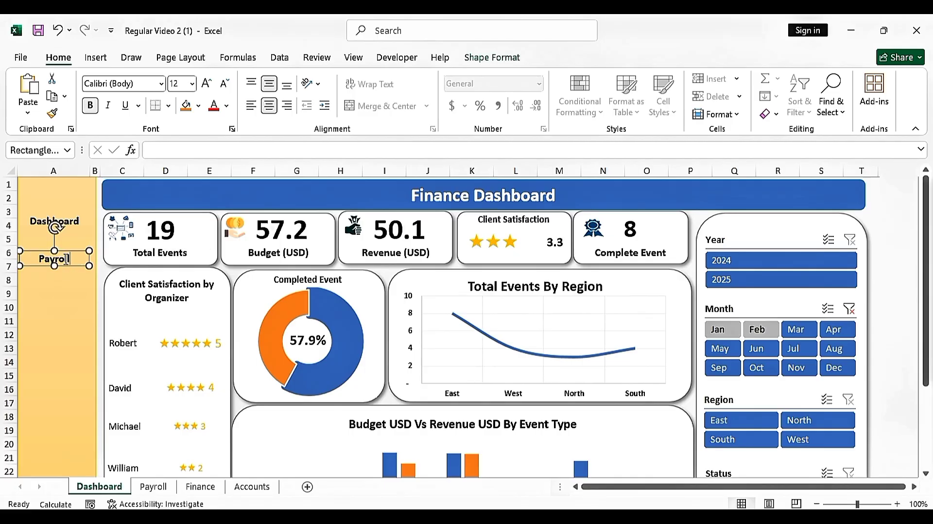
click(62, 270)
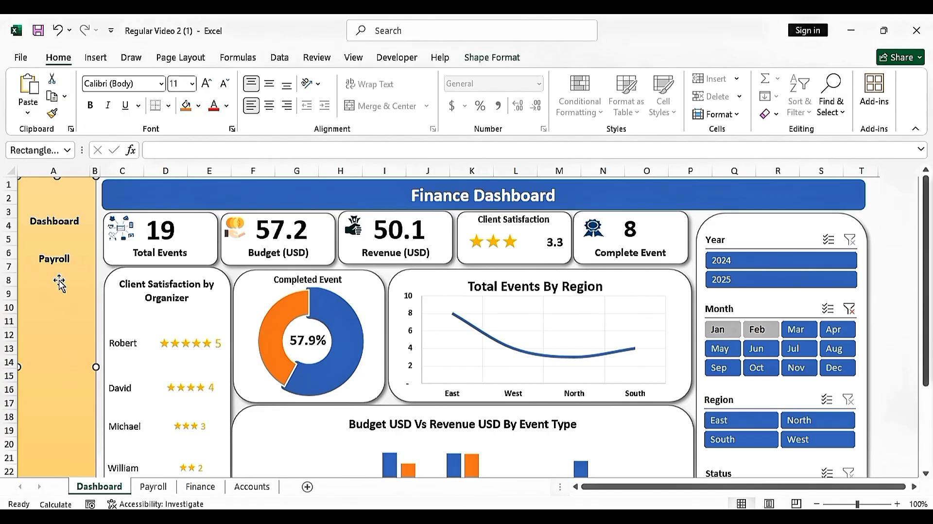
click(61, 266)
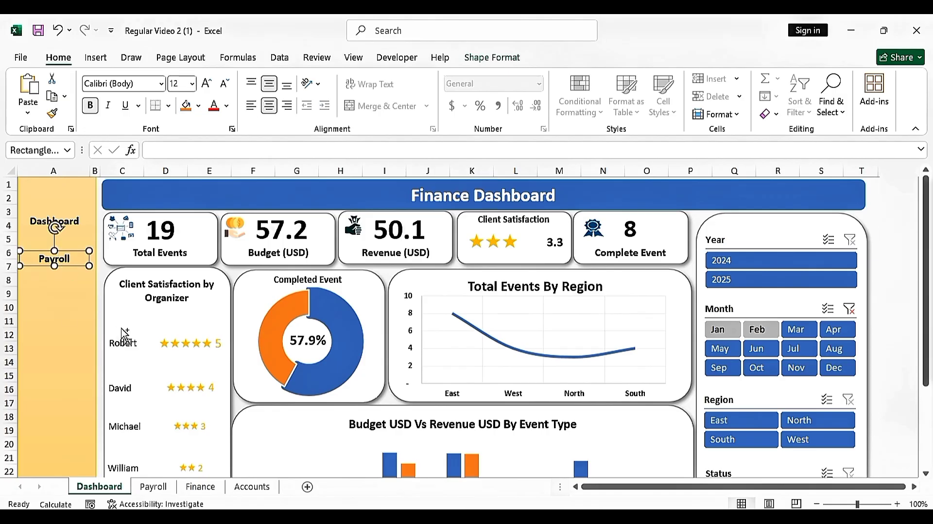
Step: Duplicate the Payroll label directly below the original and change the copy's text to "Finance"
key(ctrl+d)
drag(69, 278, 52, 309)
double_click(60, 305)
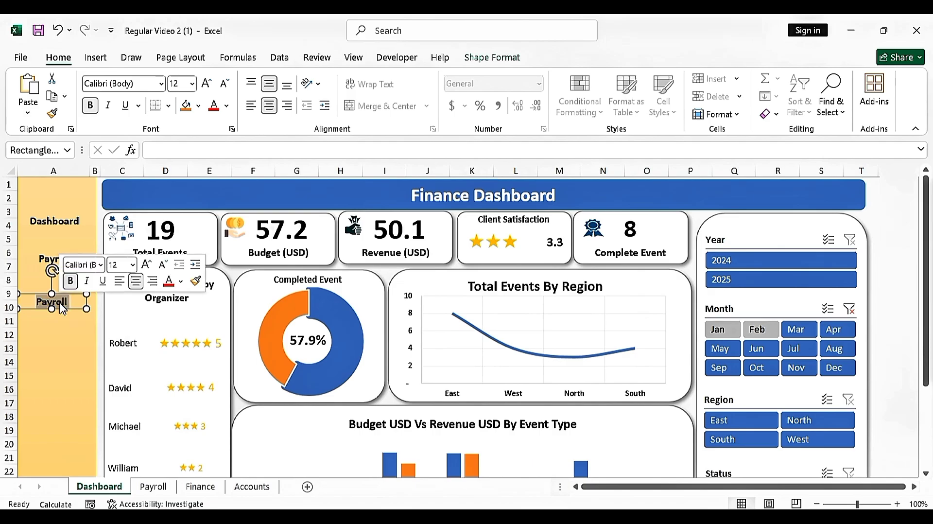
text(Finance)
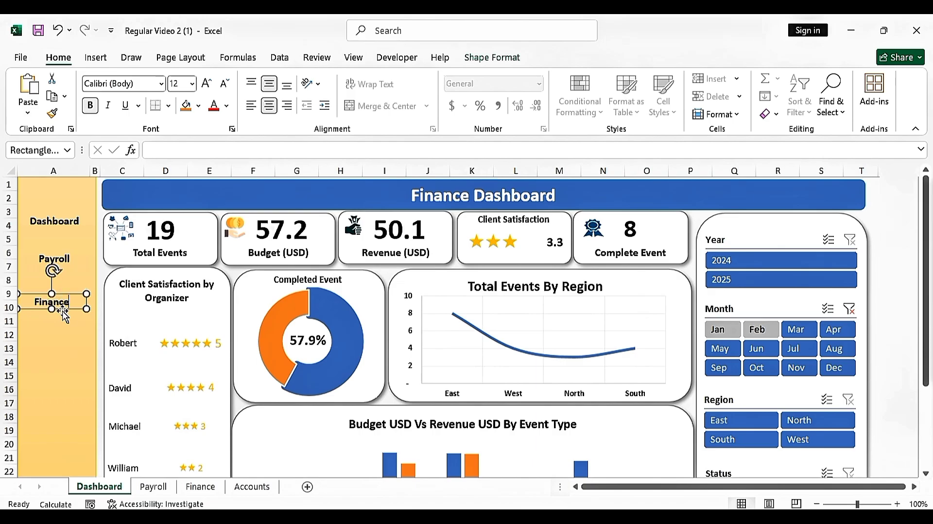
Step: Duplicate the Finance label directly below the original and change the copy's text to "Accounts"
drag(66, 312, 68, 358)
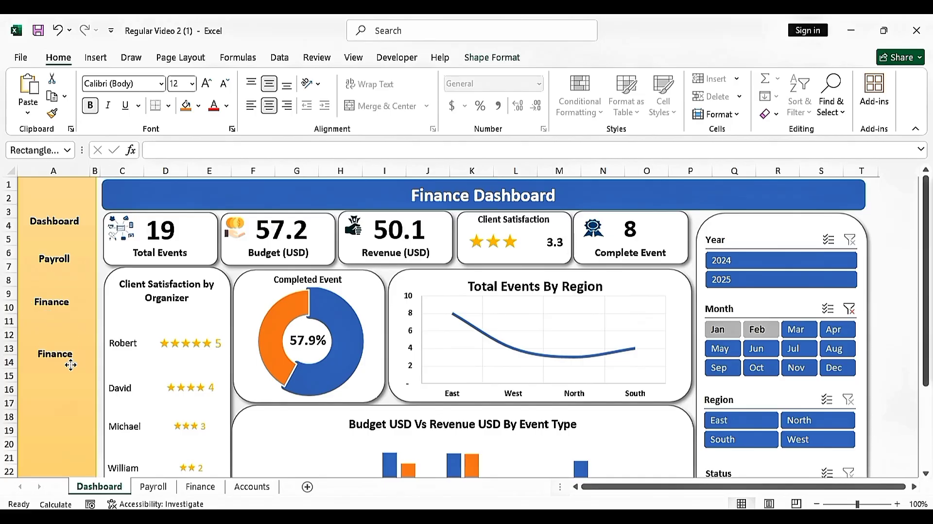
double_click(65, 356)
text(Accounts)
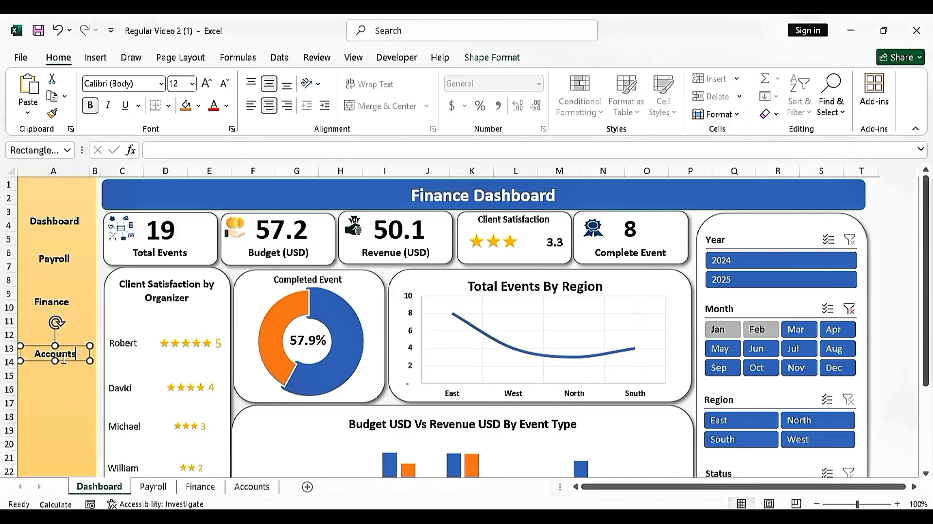
Step: Move the Accounts, Finance and Payroll labels down the sidebar so the four menu labels are roughly evenly spaced
click(66, 362)
click(68, 358)
drag(69, 347, 66, 361)
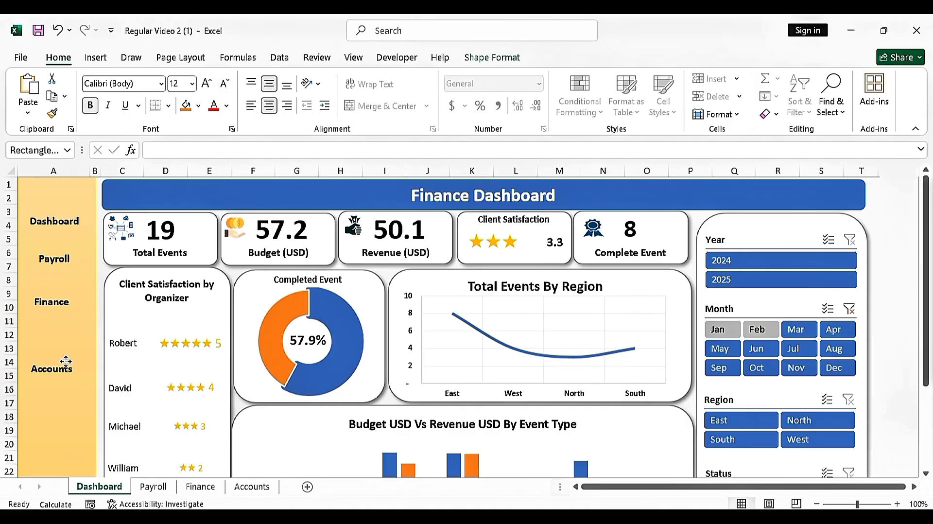
click(60, 306)
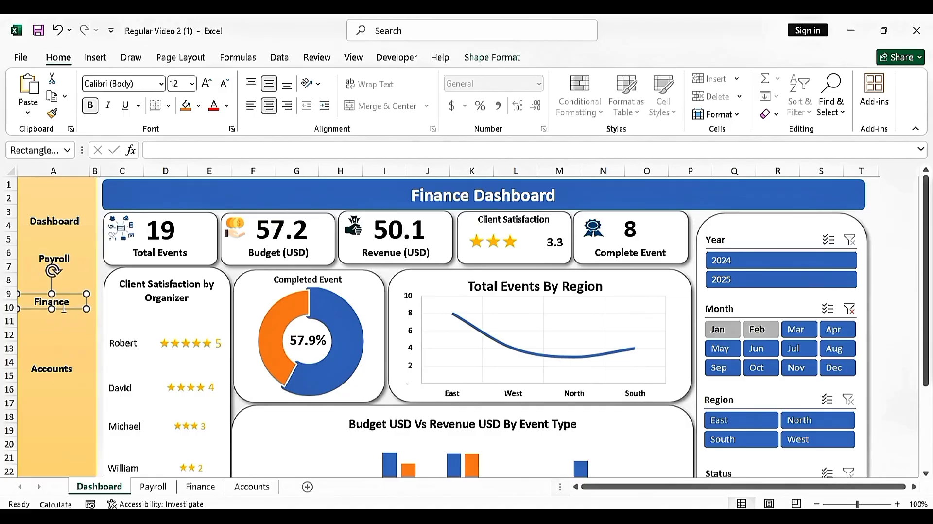
drag(64, 309, 64, 331)
click(65, 269)
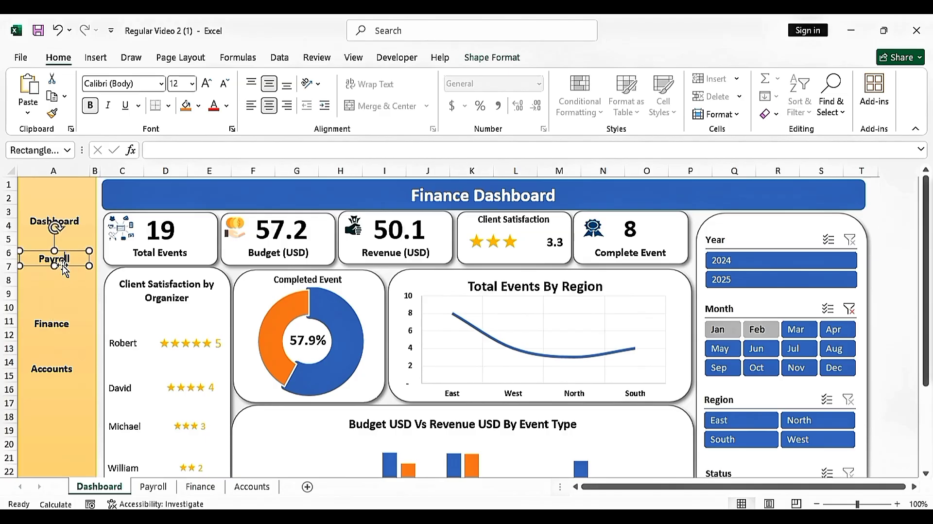
drag(65, 269, 59, 285)
click(56, 324)
click(65, 370)
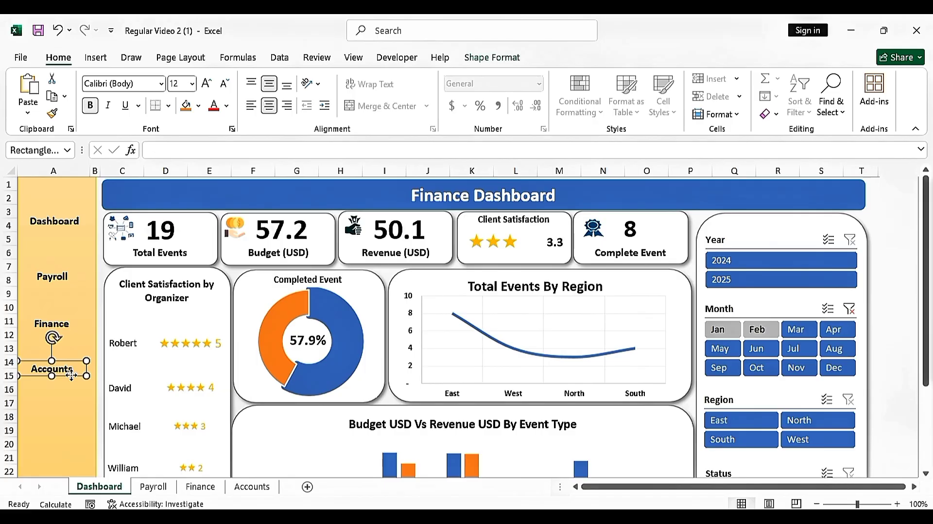
drag(71, 375, 72, 383)
click(55, 278)
Step: Increase the font size of all four sidebar labels together to 14
click(70, 374)
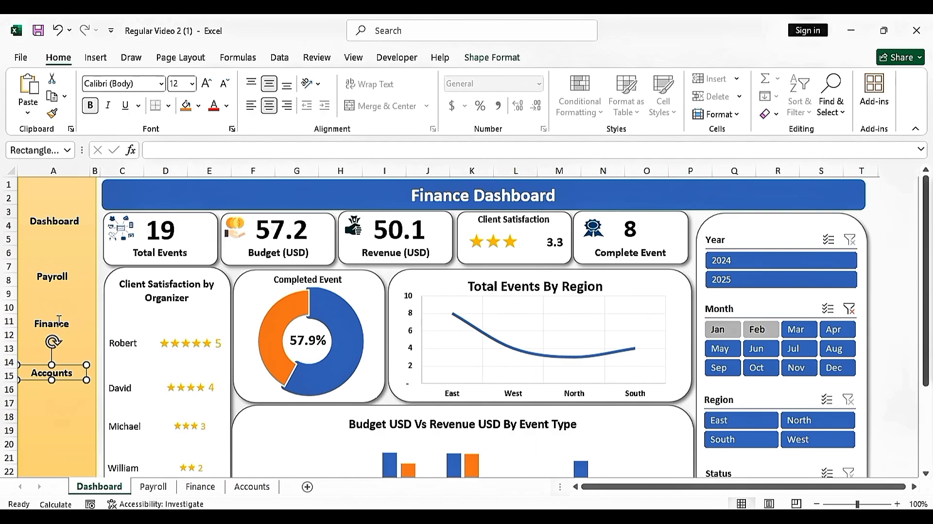
ctrl+click(58, 271)
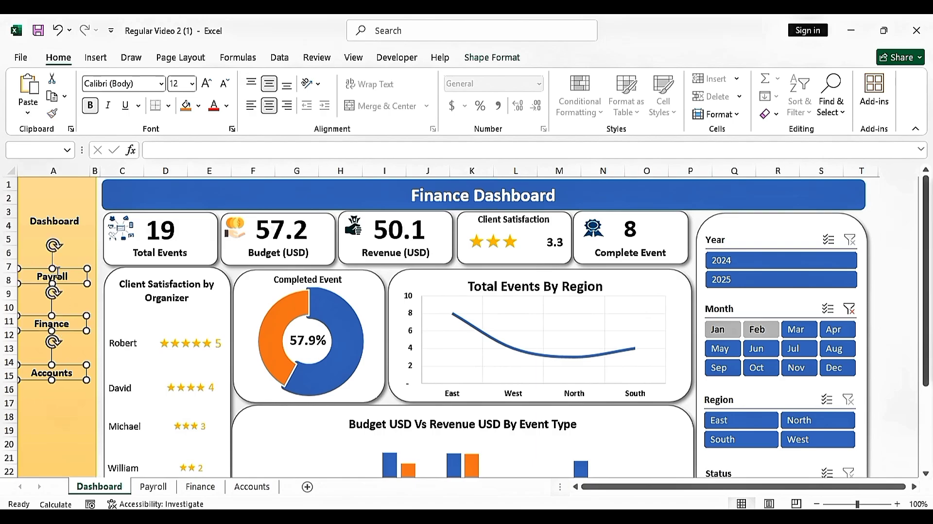
ctrl+click(64, 221)
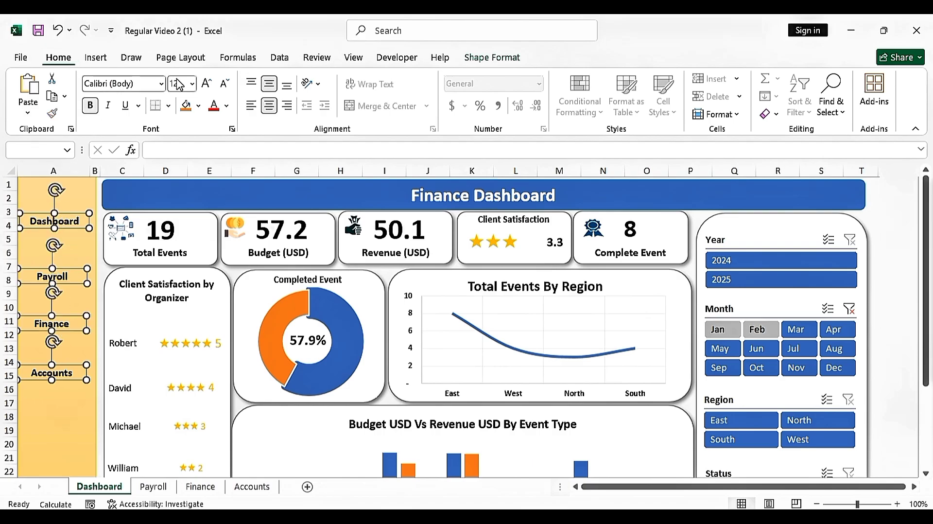
click(213, 90)
click(62, 425)
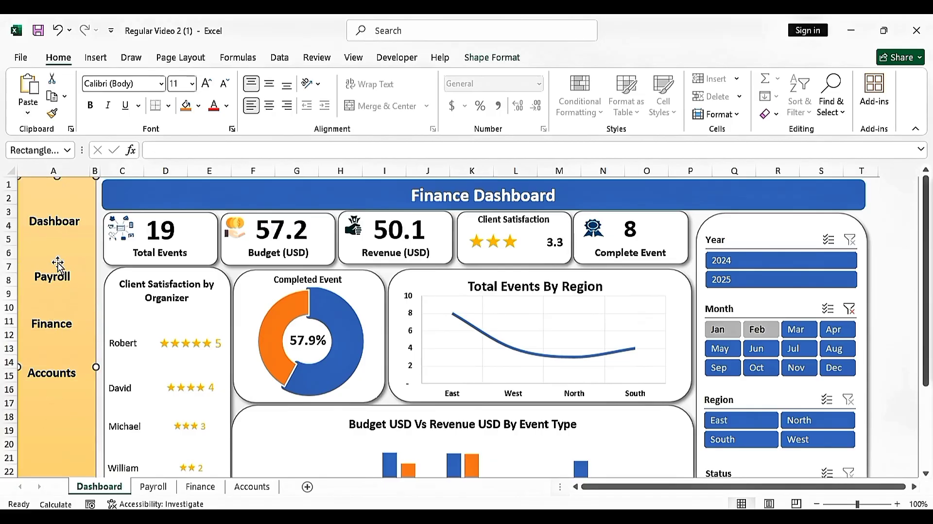
Step: Enlarge the Dashboard label's box to fit its full text and move it slightly down in the sidebar
click(62, 225)
drag(87, 227, 67, 244)
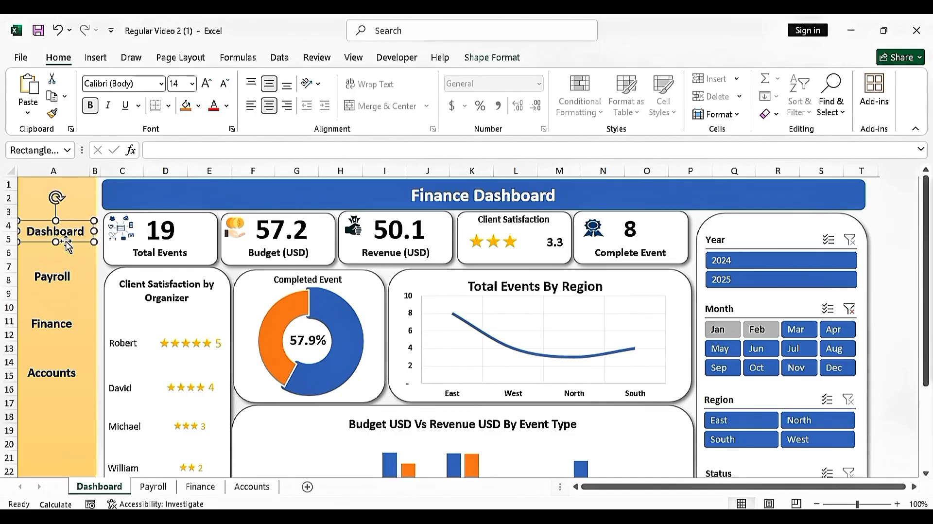
click(68, 405)
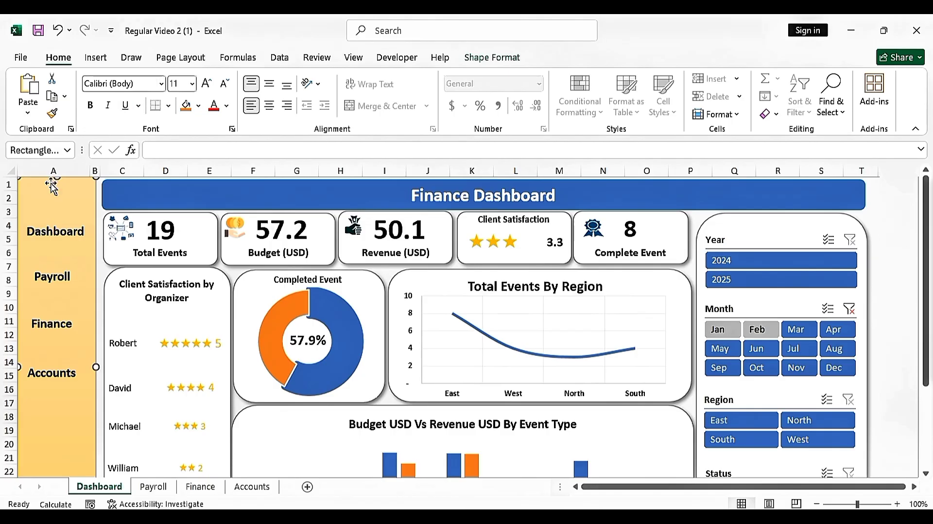
Step: Draw a rounded rectangle about 1.15" wide and 0.55" high over the Dashboard label in the sidebar
click(94, 59)
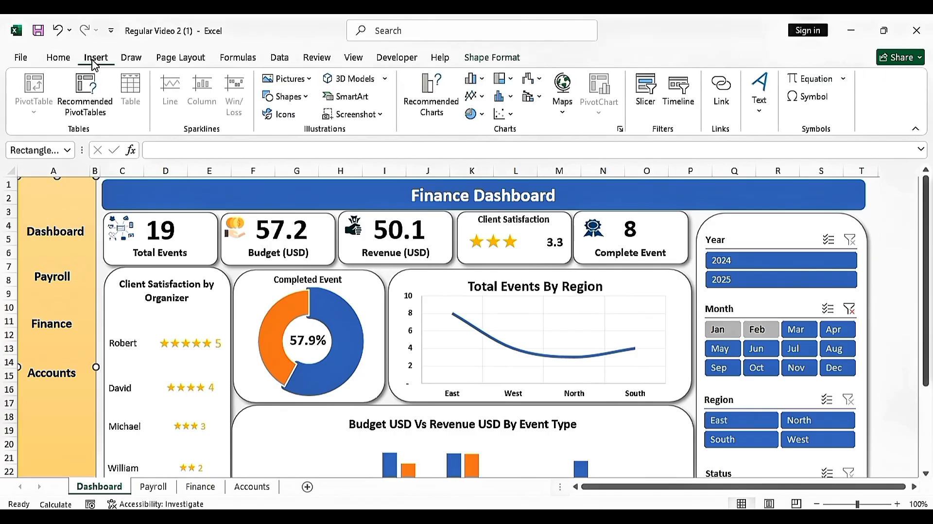
key(Escape)
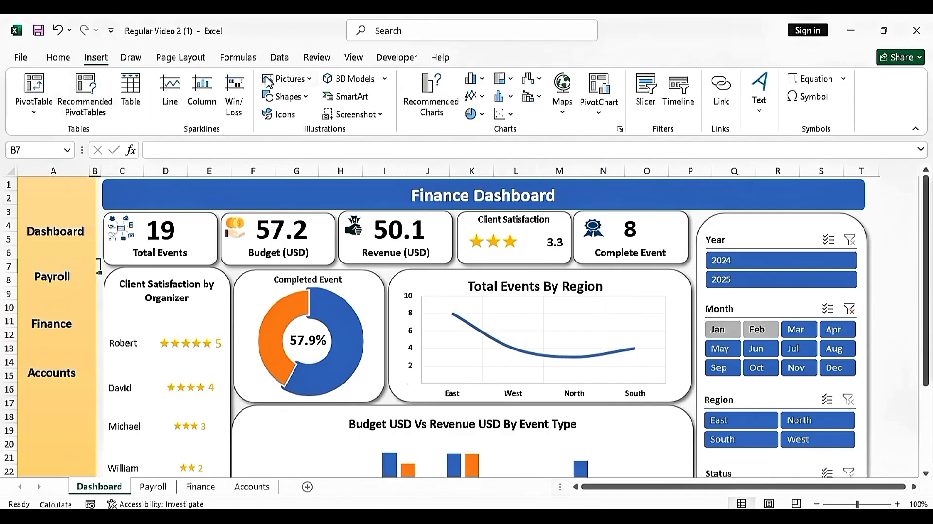
click(306, 98)
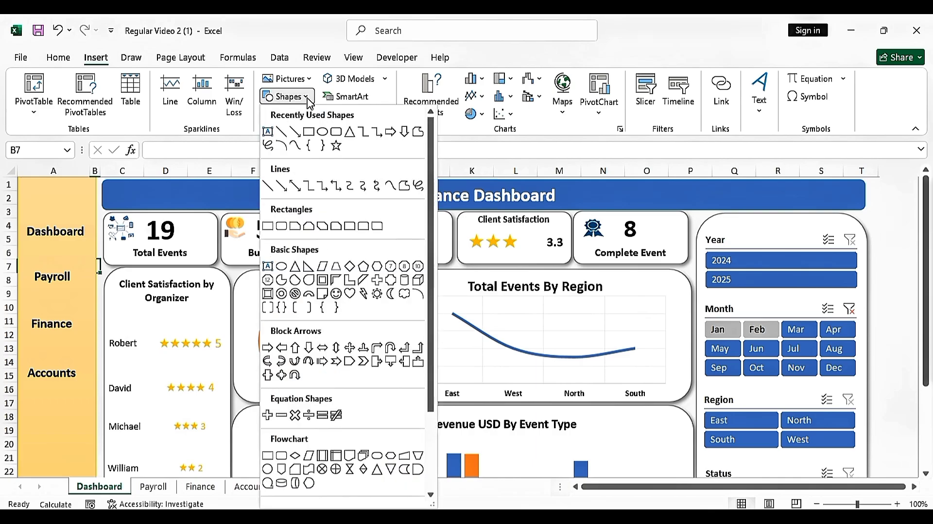
click(337, 134)
mouse_move(26, 216)
mouse_down()
mouse_move(42, 246)
mouse_move(101, 257)
mouse_move(72, 248)
mouse_up()
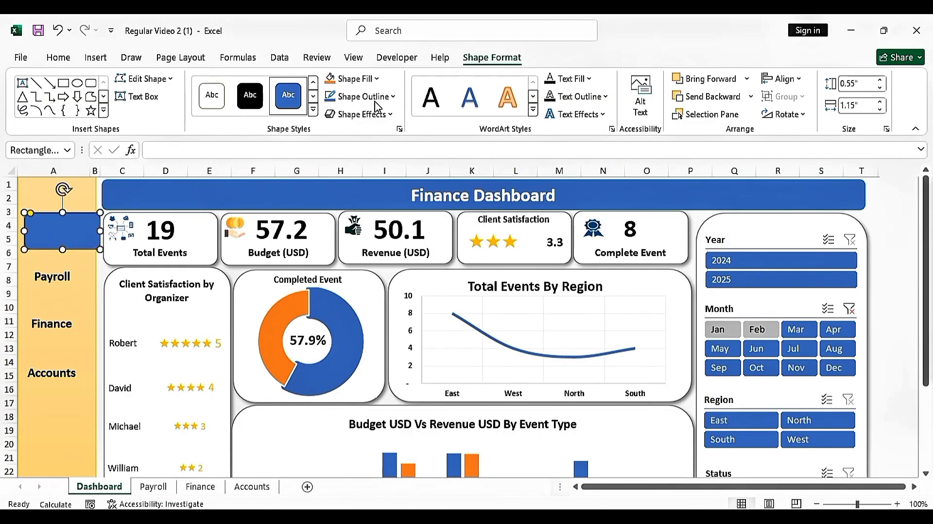
Step: Apply the semi-transparent green theme style to the rounded rectangle
click(313, 110)
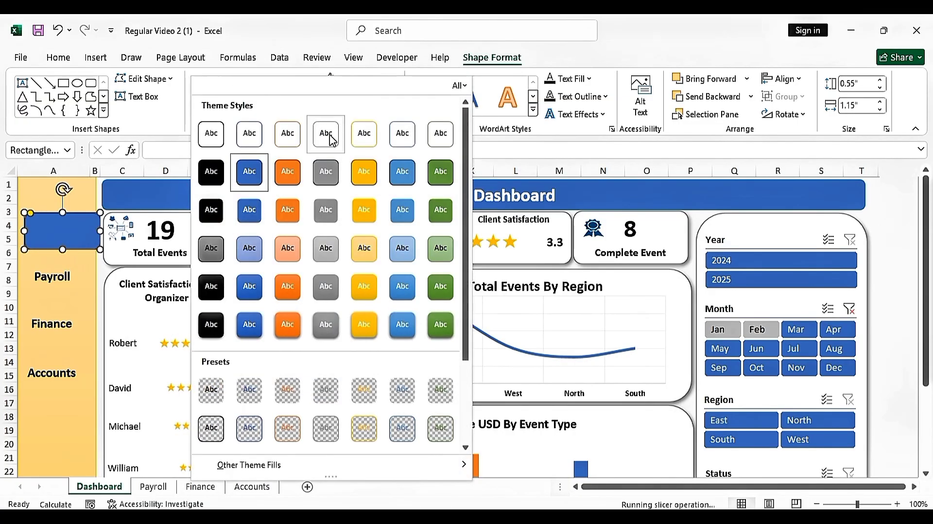
click(440, 249)
click(83, 270)
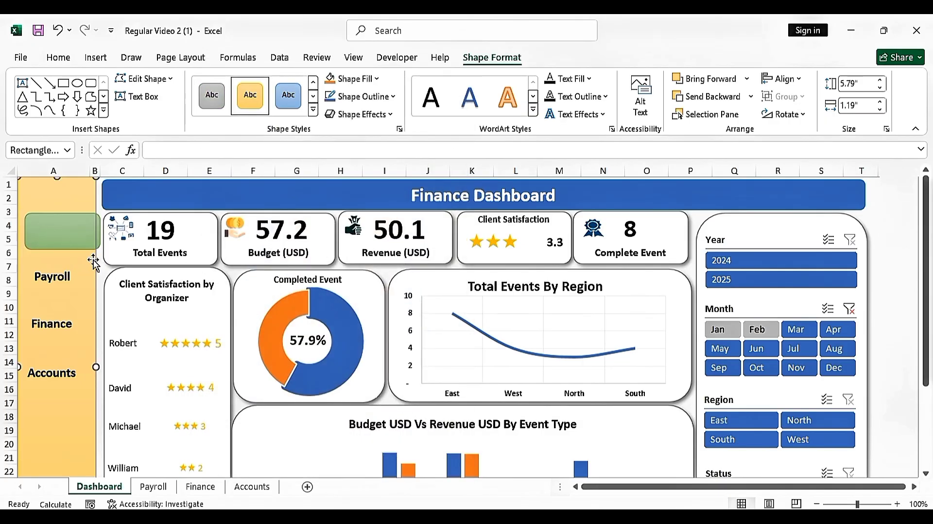
Step: Send the green rectangle to the back and then the sidebar panel behind it, layering the rectangle beneath the Dashboard label
right_click(66, 248)
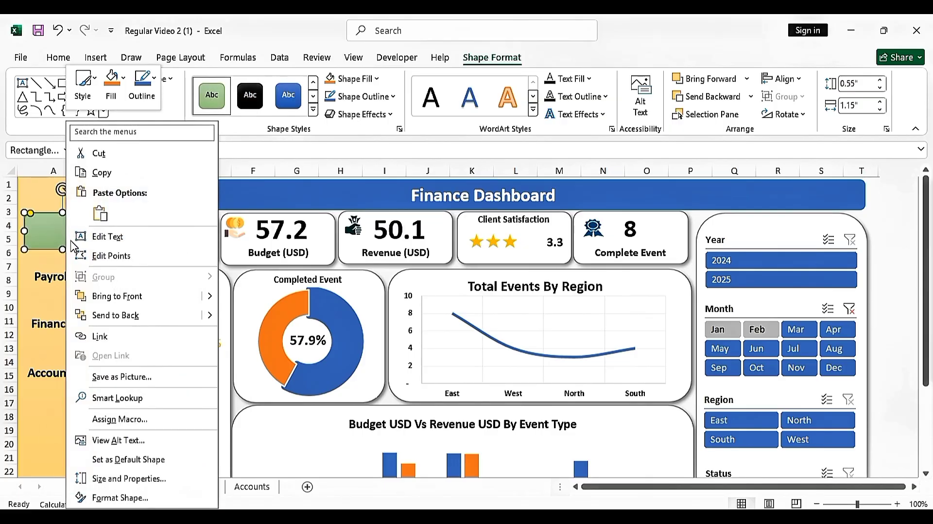
click(98, 317)
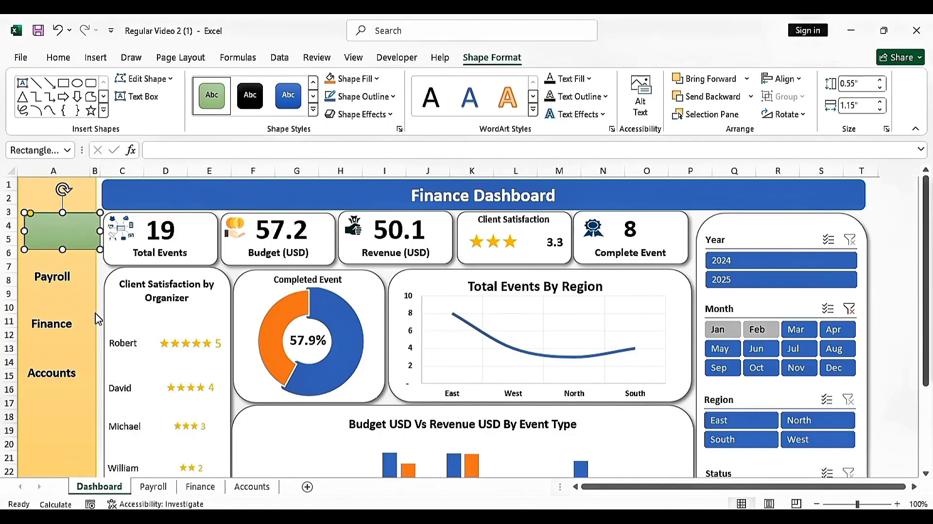
right_click(76, 251)
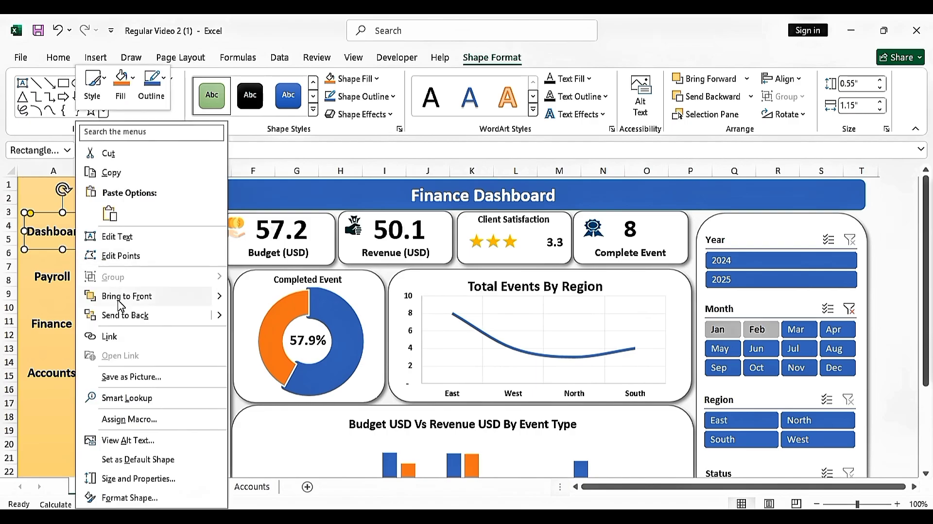
click(118, 316)
right_click(78, 272)
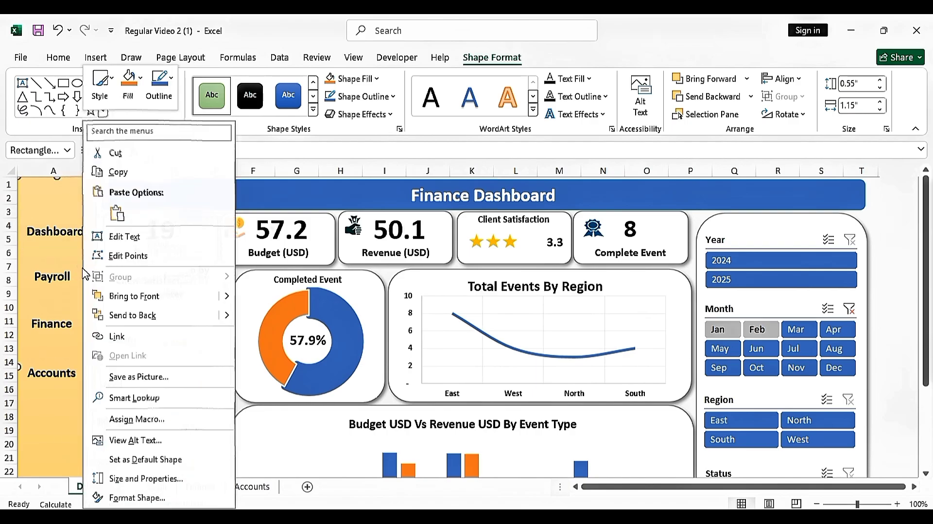
click(128, 315)
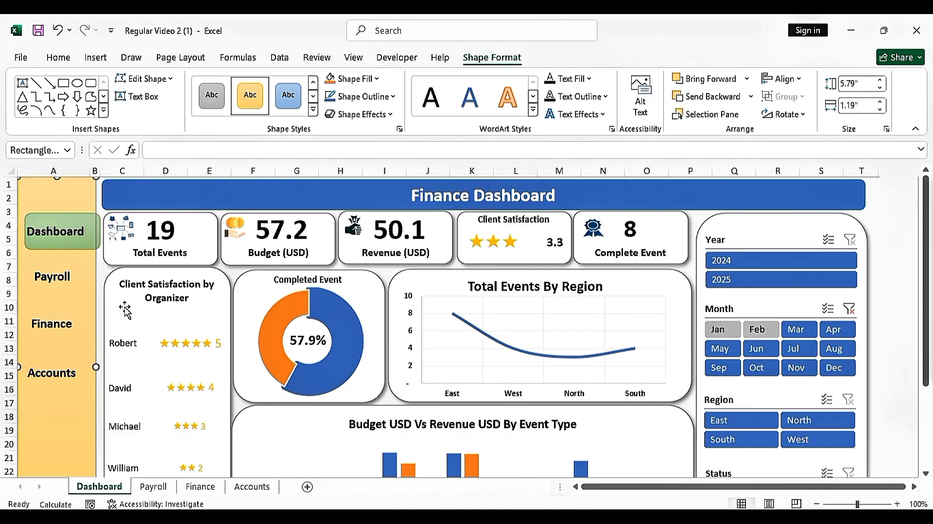
Step: Widen the green rectangle slightly to span the sidebar's full width behind the Dashboard label
click(88, 248)
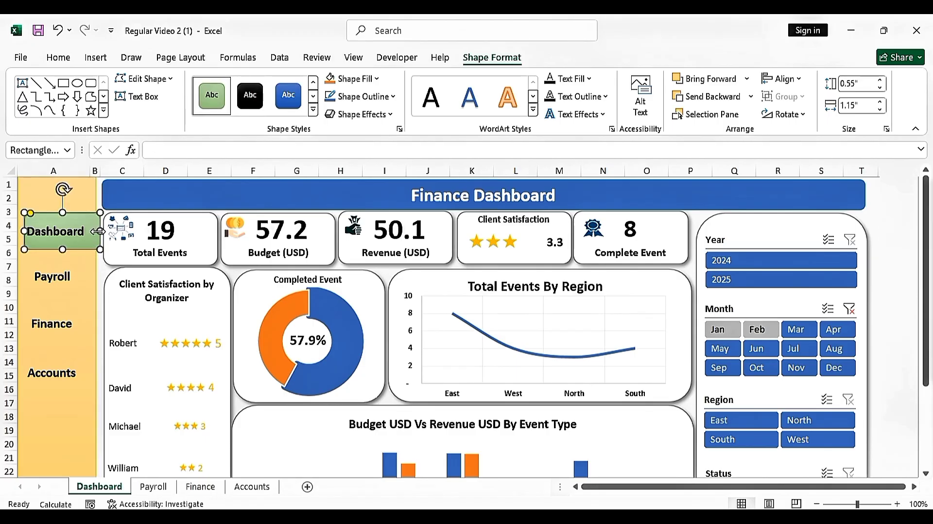
drag(97, 232, 100, 232)
drag(23, 232, 19, 231)
Step: Remove the outline from the orange sidebar panel
click(97, 274)
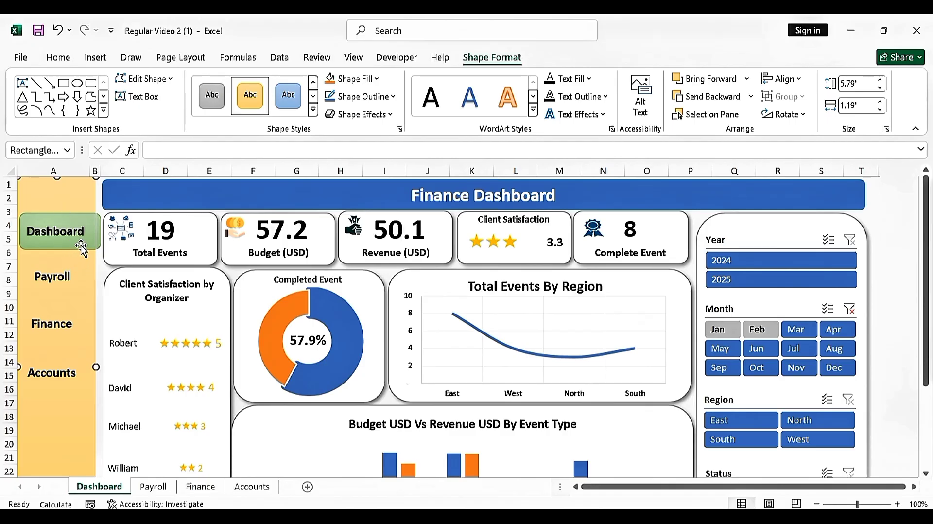
right_click(97, 275)
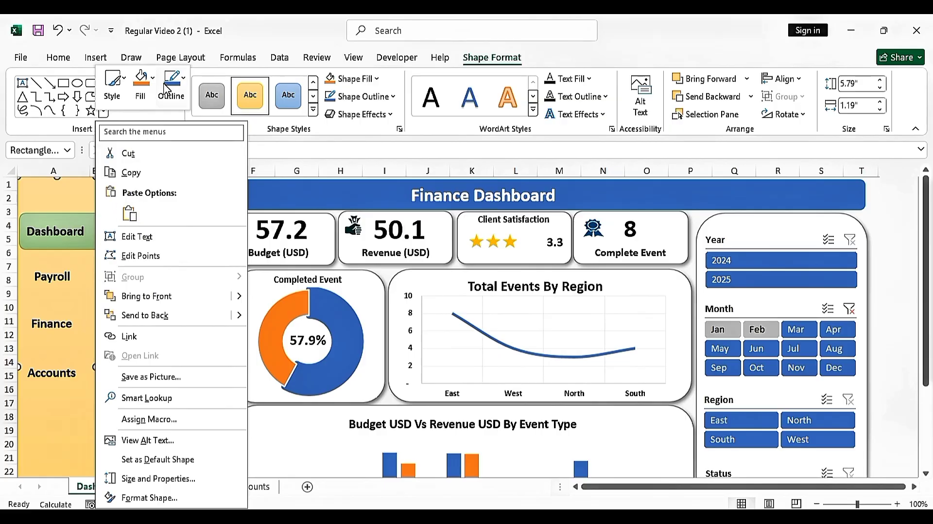
click(184, 80)
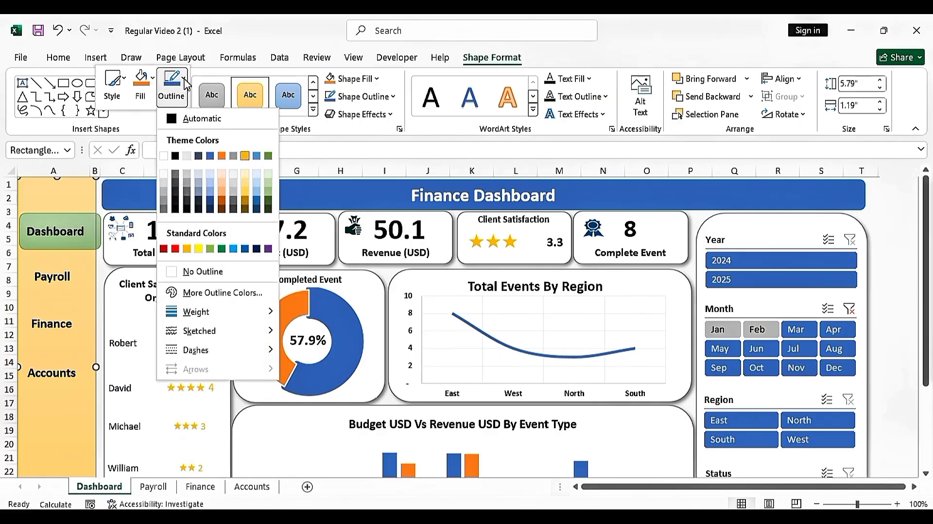
click(187, 271)
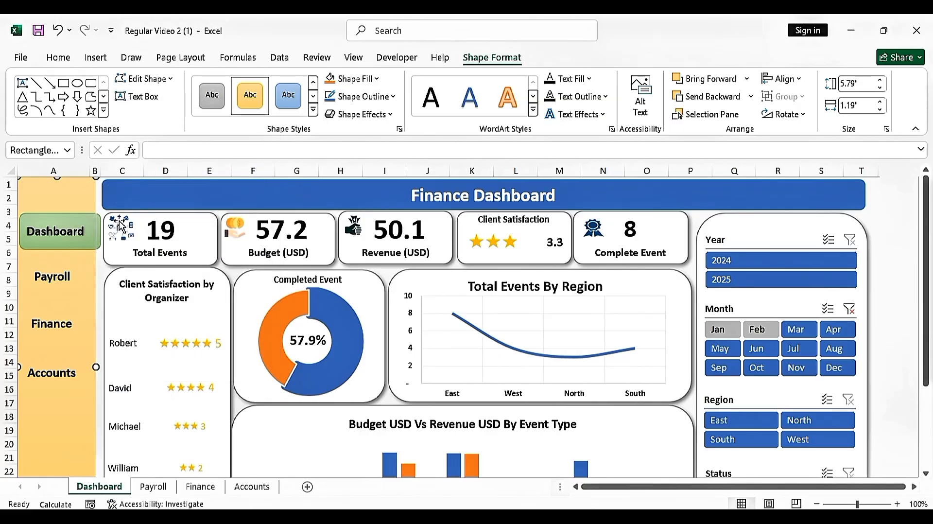
Step: Set the sidebar panel's outline color to white
right_click(93, 268)
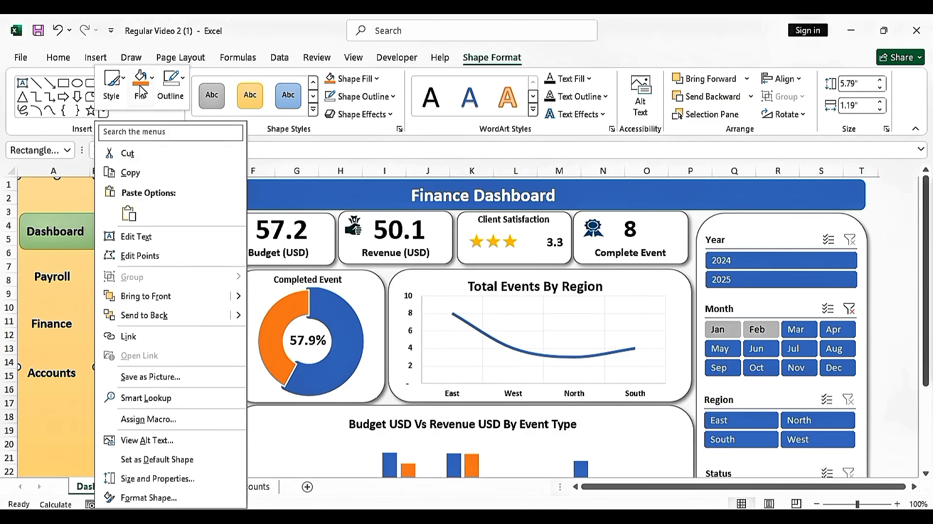
click(184, 84)
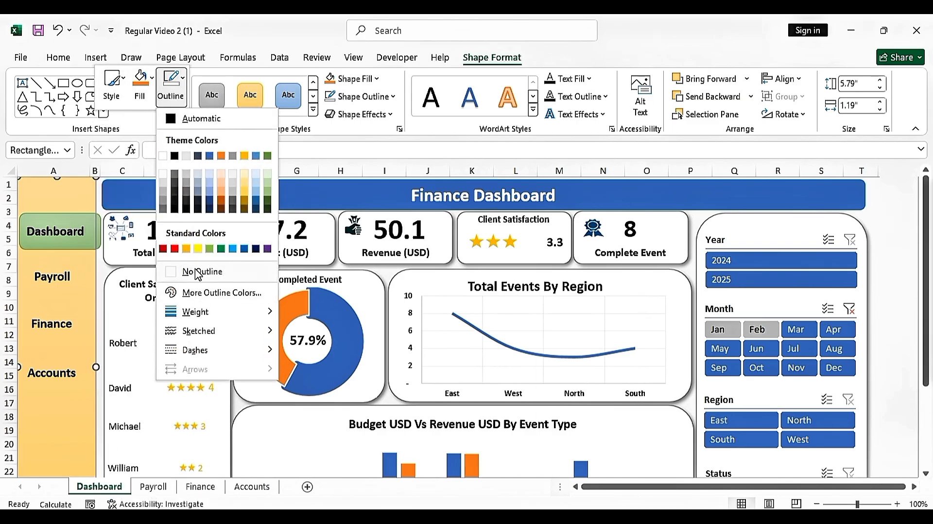
click(163, 156)
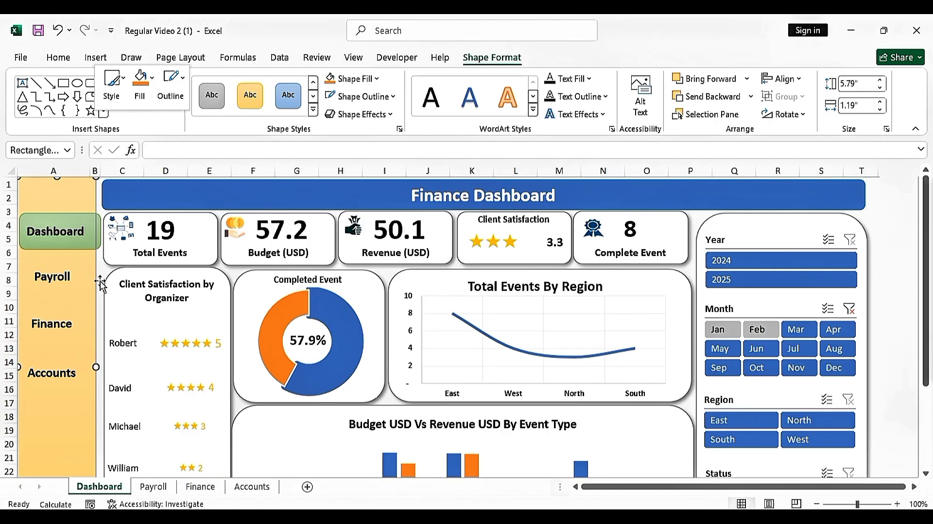
click(100, 271)
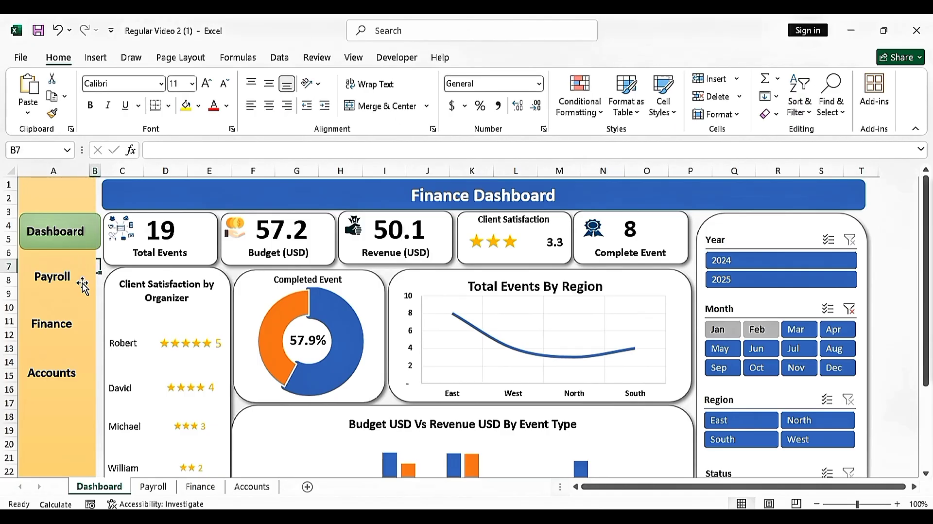
click(85, 240)
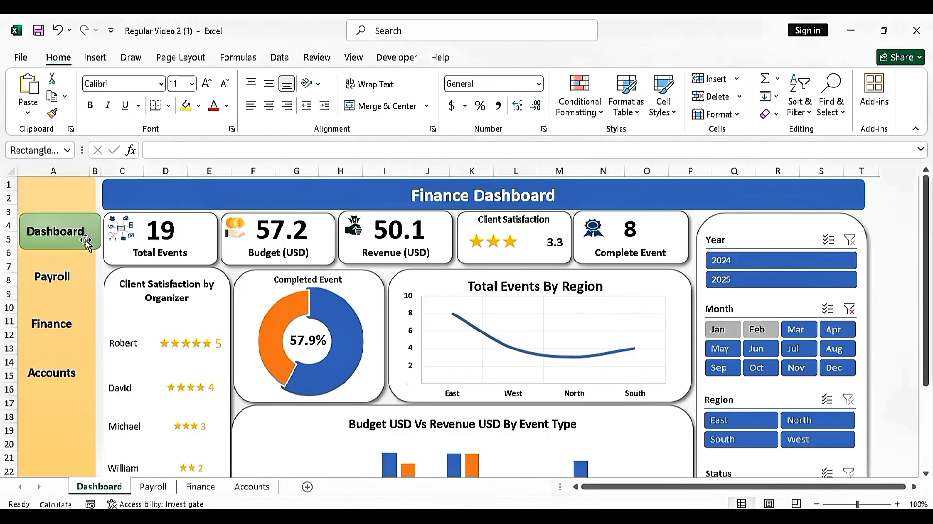
Step: Widen the Dashboard label's text box slightly to about 1.17 inches
drag(94, 232, 95, 234)
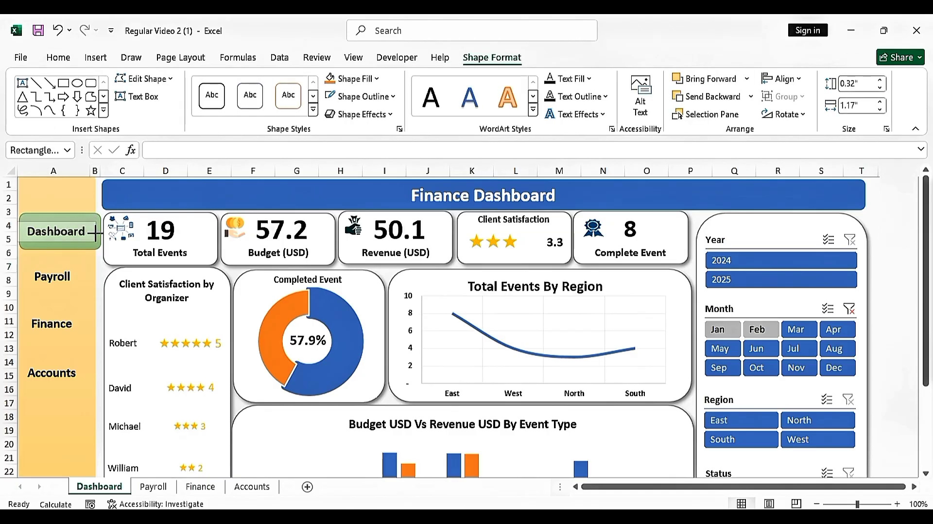
click(105, 277)
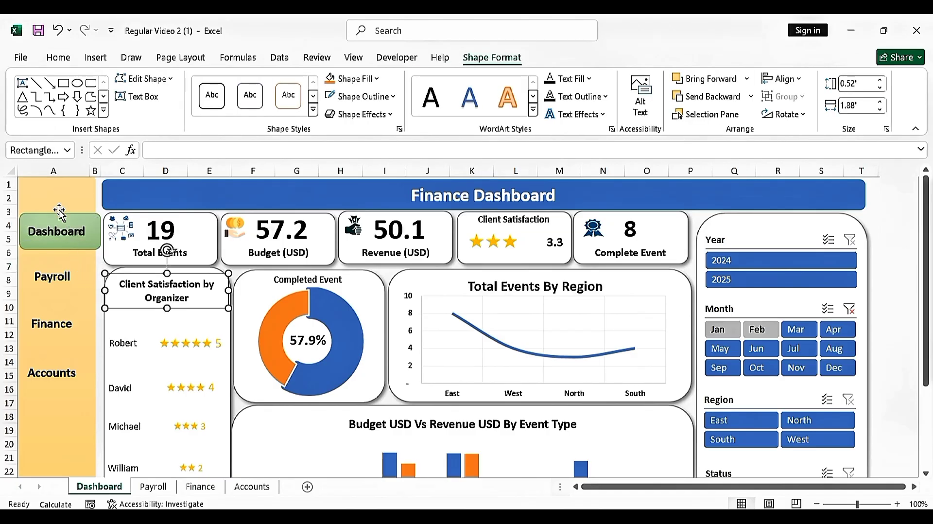
Step: Copy sidebar columns A and B from the Dashboard sheet and paste them at column A of the Payroll sheet
drag(95, 169, 62, 168)
key(ctrl+c)
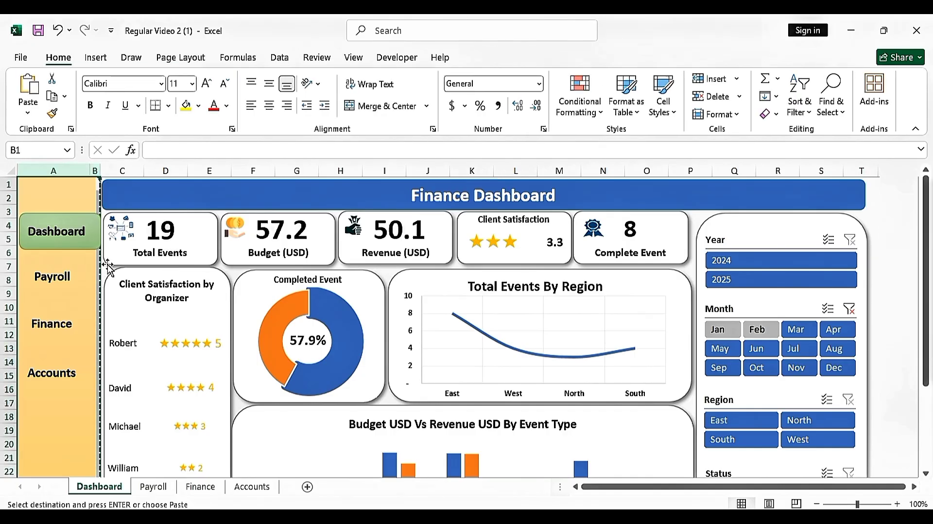
click(154, 486)
click(40, 171)
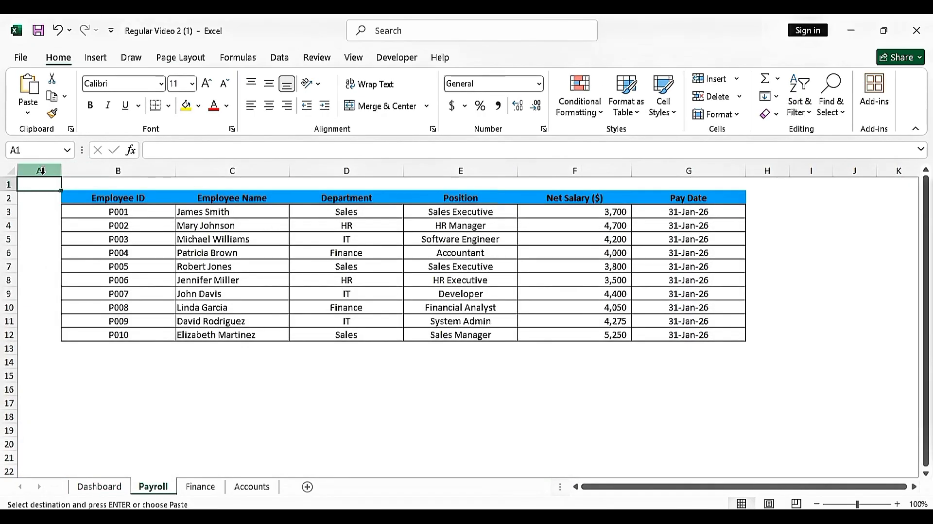
key(ctrl+v)
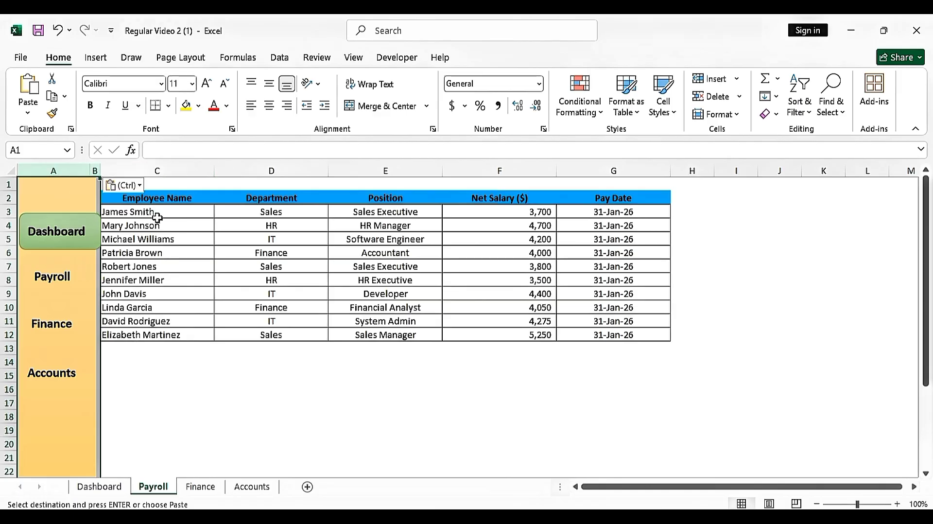
Step: Paste the copied sidebar columns at column A of the Finance sheet and of the Accounts sheet
click(199, 486)
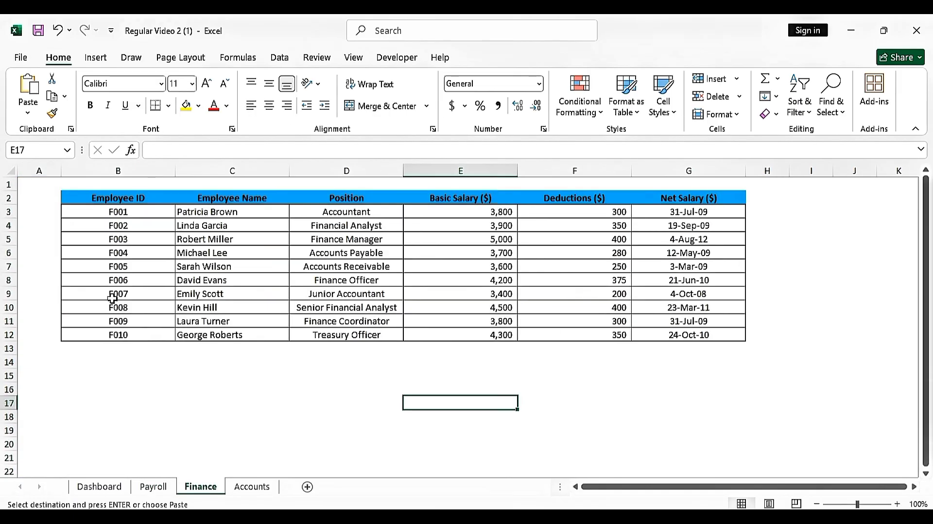
click(40, 171)
key(ctrl+v)
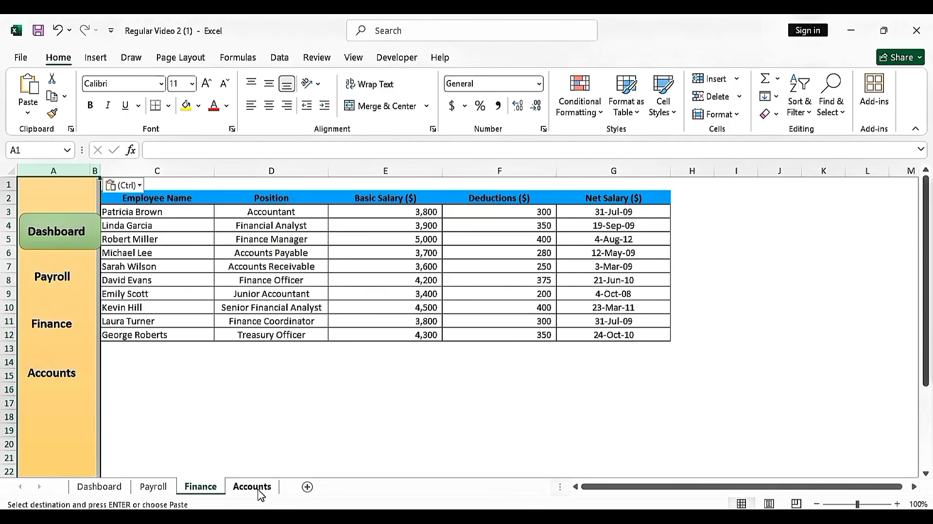
click(252, 486)
click(39, 170)
key(ctrl+v)
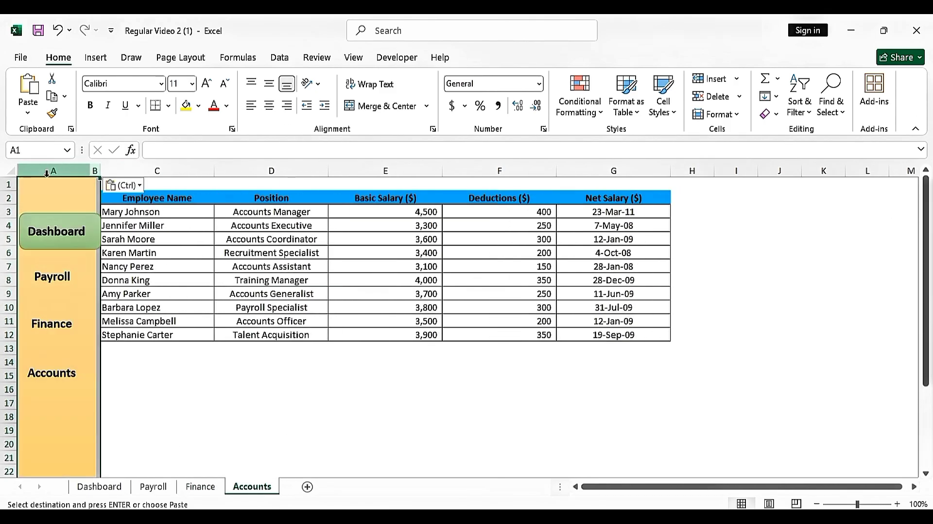
click(208, 407)
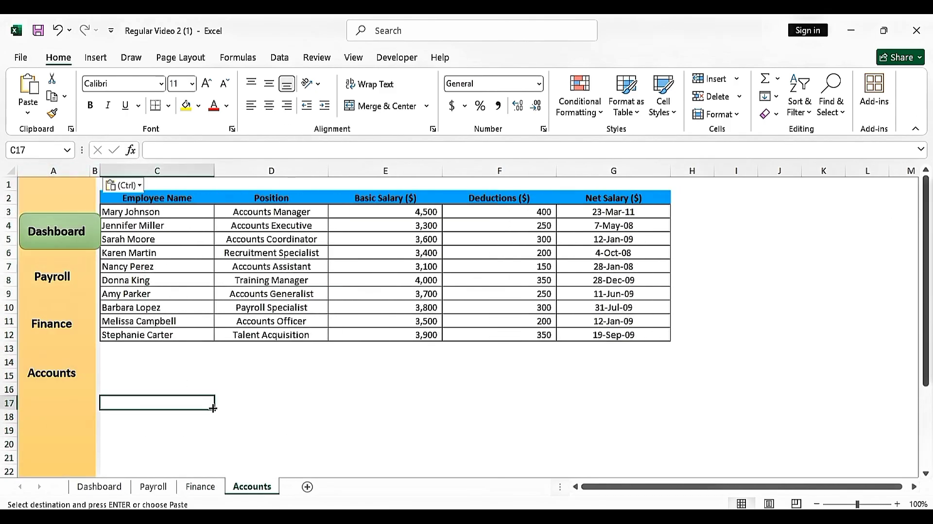
Step: On the Dashboard sheet, set the Dashboard label's font size to 18 and widen its text box to fit the whole word
click(124, 487)
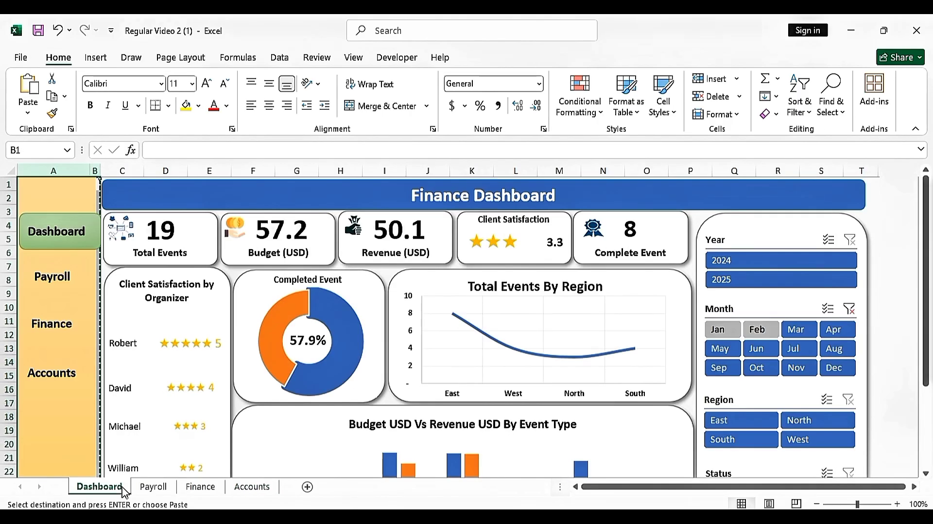
key(Escape)
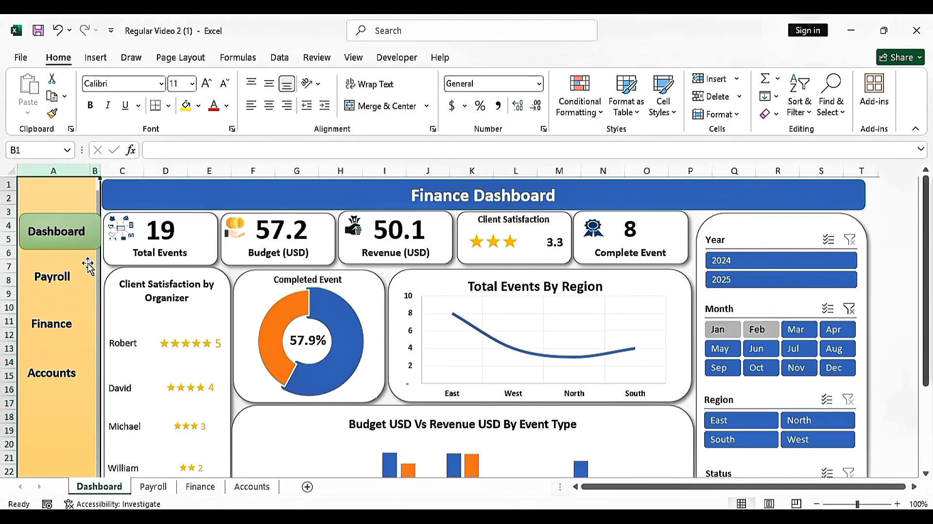
click(108, 272)
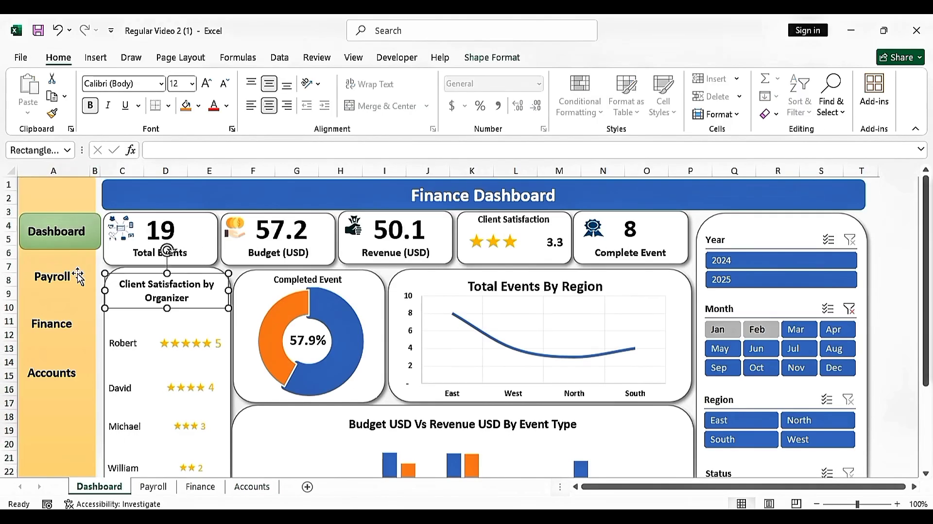
click(70, 235)
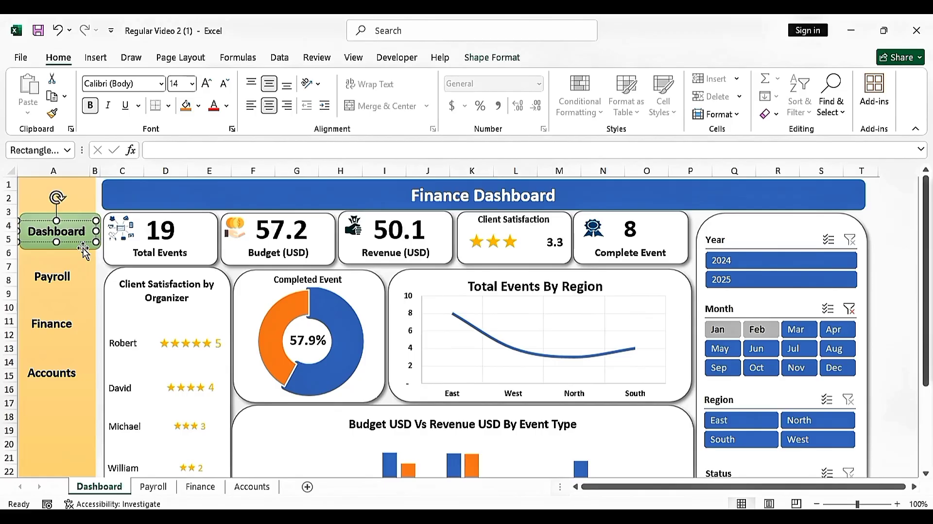
drag(96, 232, 100, 232)
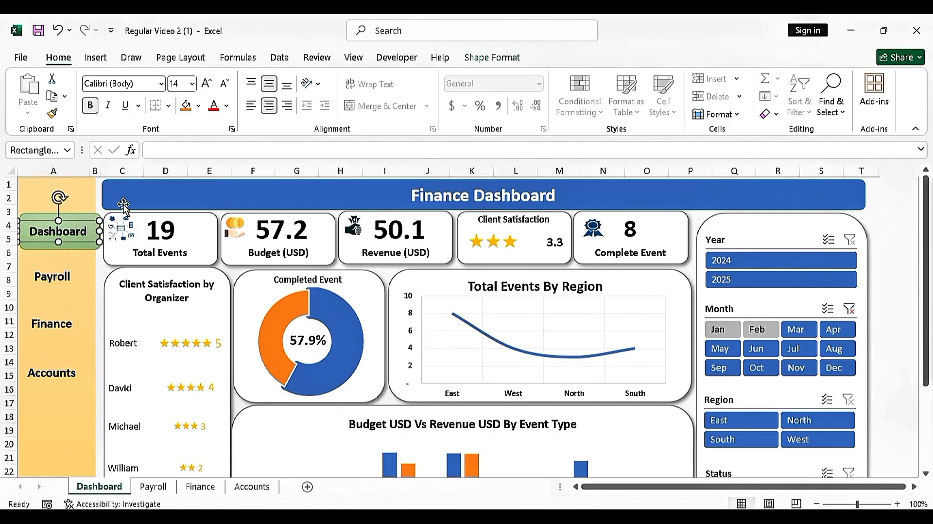
click(206, 84)
click(207, 84)
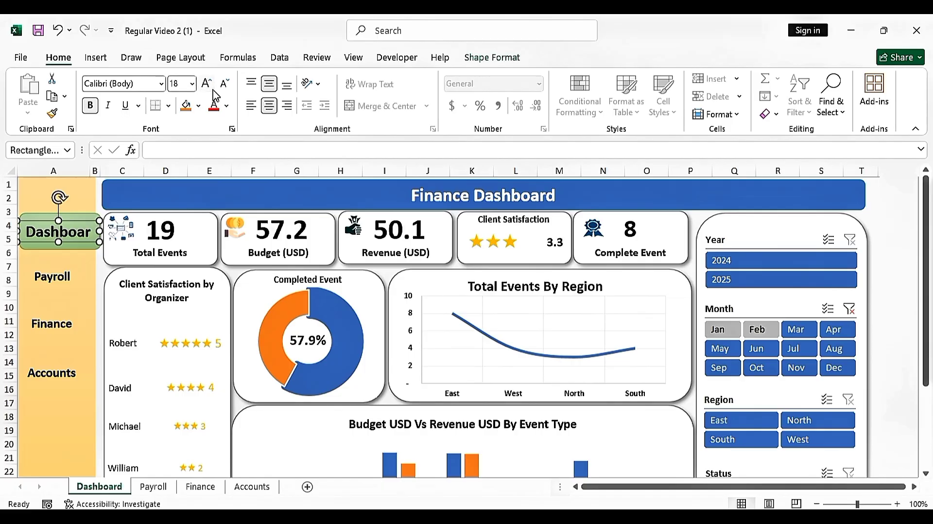
drag(100, 232, 102, 231)
click(92, 281)
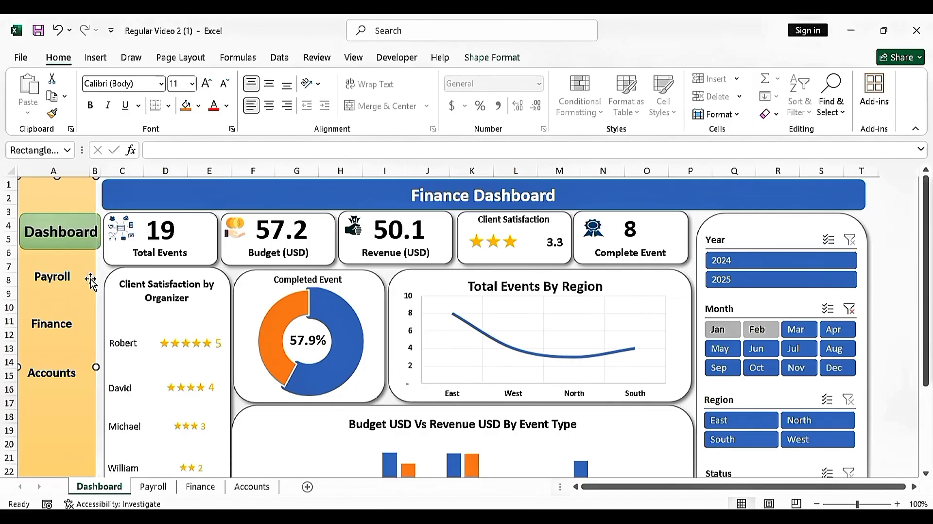
click(101, 271)
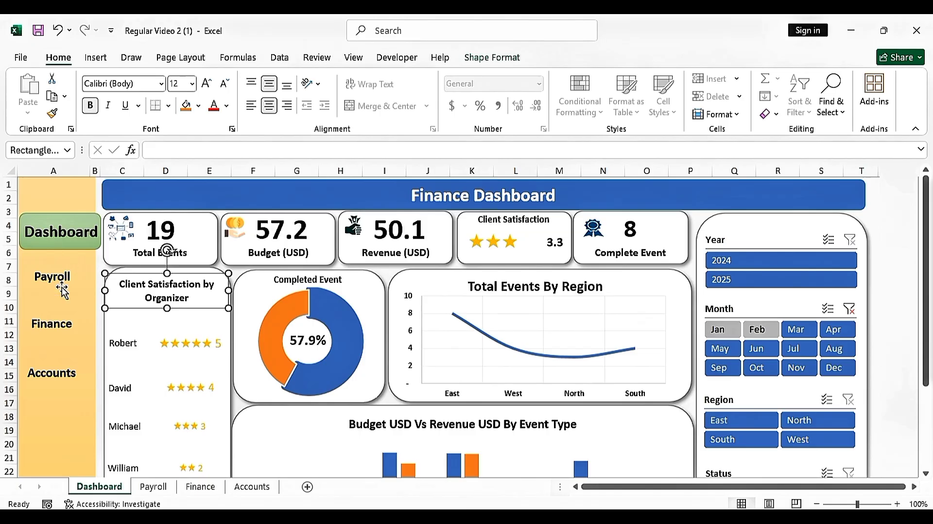
Step: On the Payroll sheet, move the green highlight rectangle down so it sits behind the Payroll label
click(153, 486)
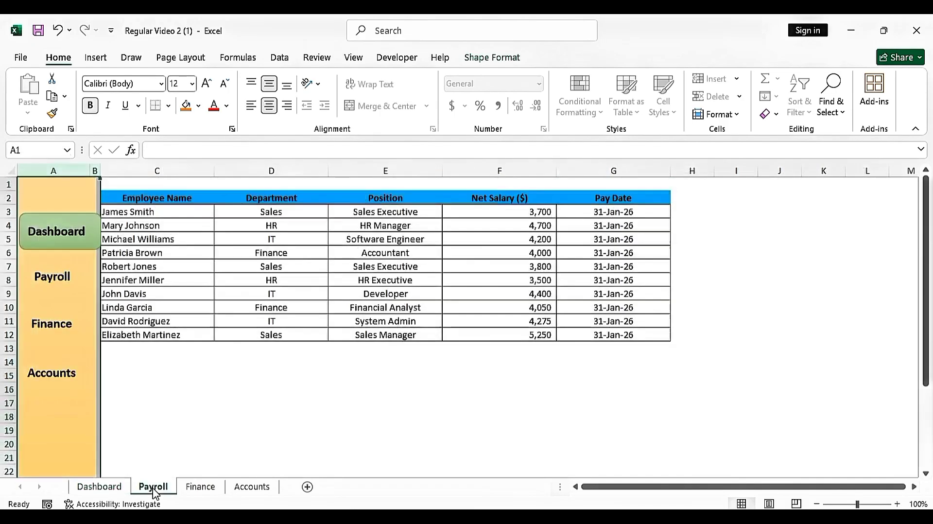
click(62, 247)
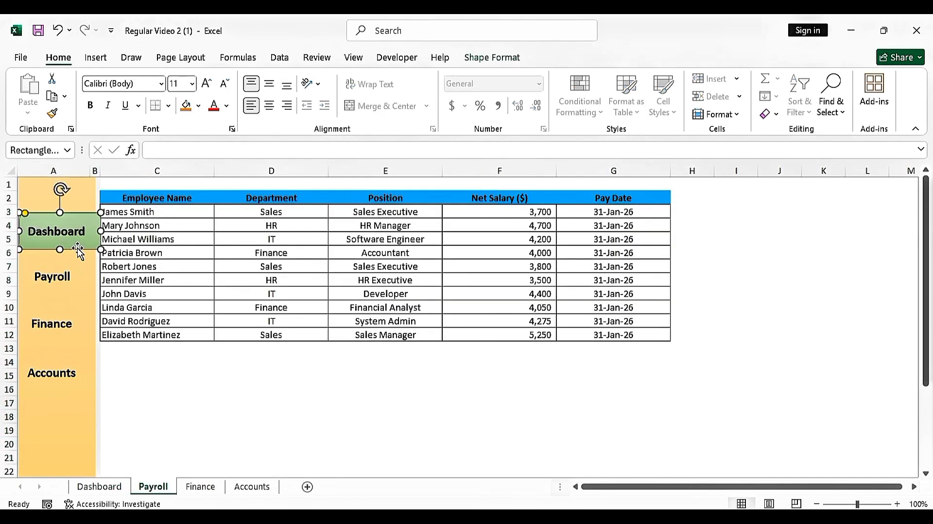
key(Down)
key(Down)
key(Down)
key(Down)
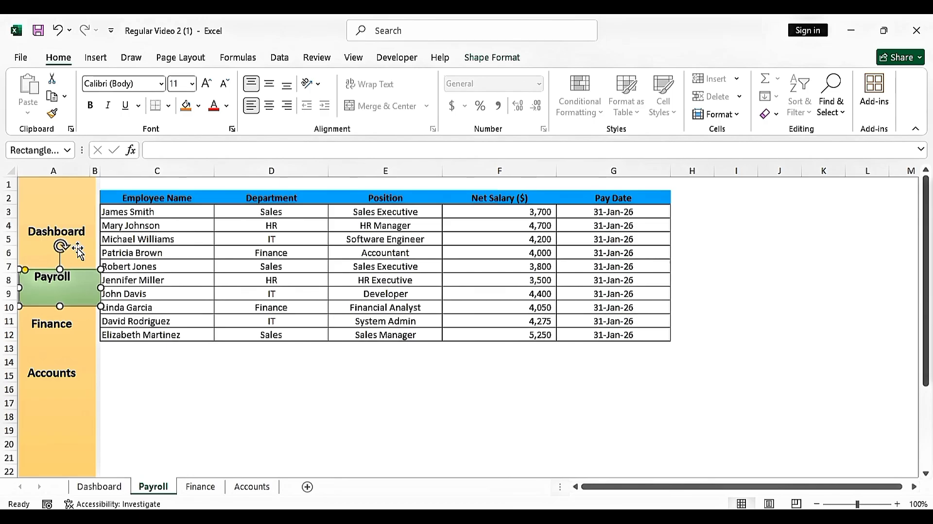
key(Up)
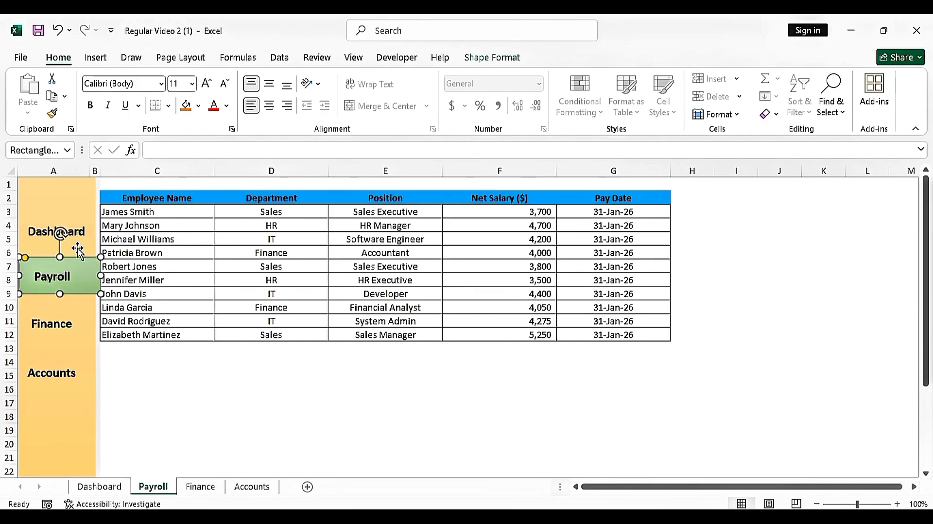
Step: Enlarge the Payroll label's font and resize its text box so the word fills the green highlight
click(205, 86)
click(56, 277)
click(206, 87)
click(206, 87)
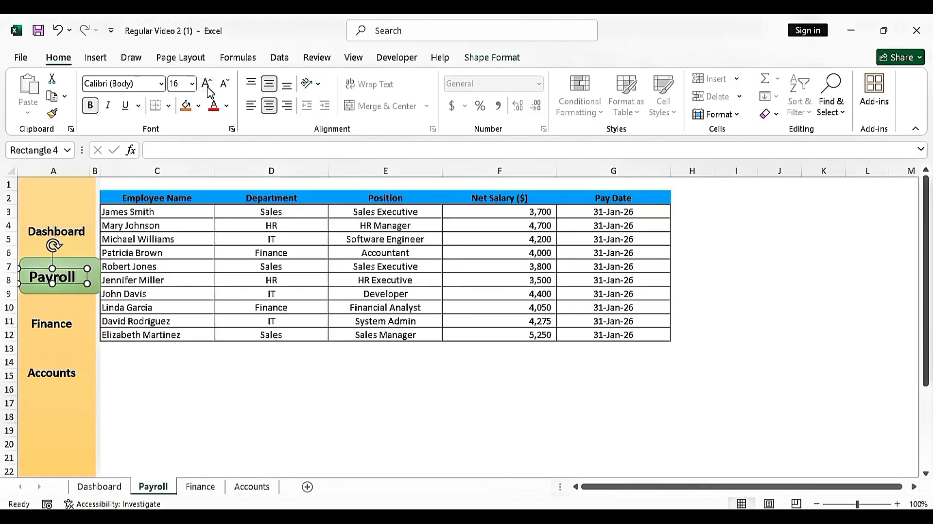
click(206, 86)
click(206, 87)
click(206, 87)
mouse_move(87, 285)
mouse_down()
mouse_move(101, 292)
mouse_move(82, 289)
mouse_up()
click(165, 363)
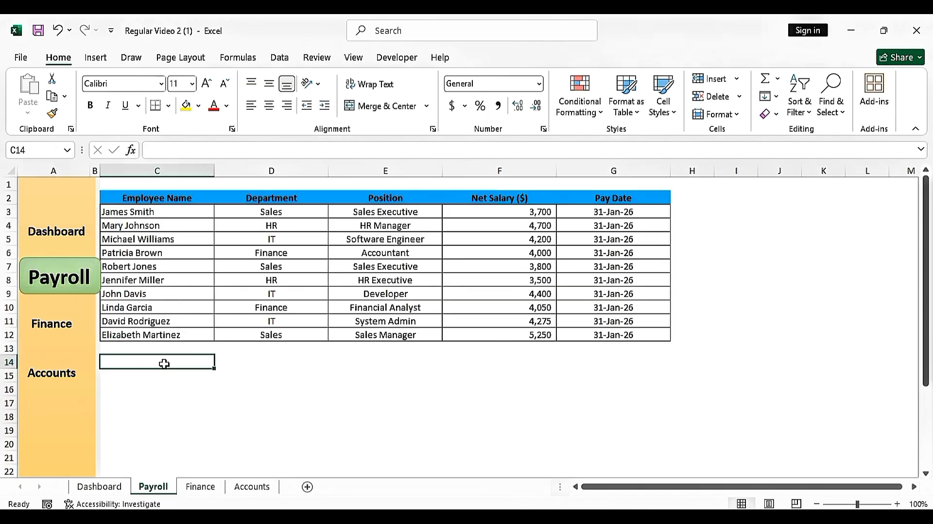
Step: On the Finance sheet, move the green highlight rectangle down so it sits behind the Finance label
click(205, 488)
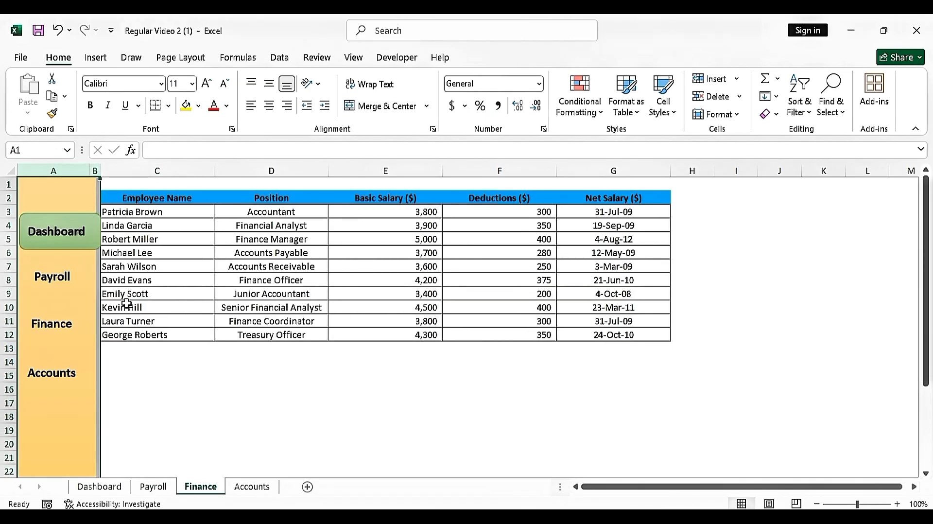
click(73, 246)
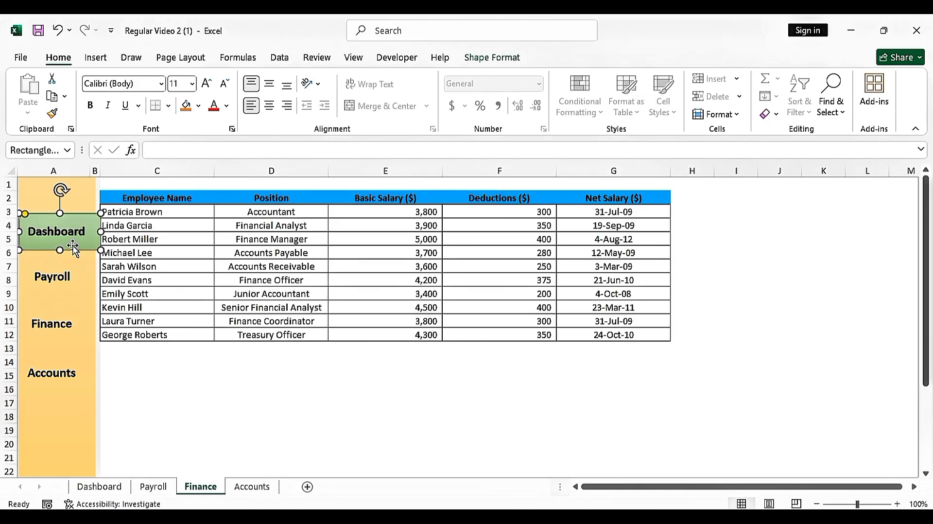
key(Tab)
key(Tab)
key(Down)
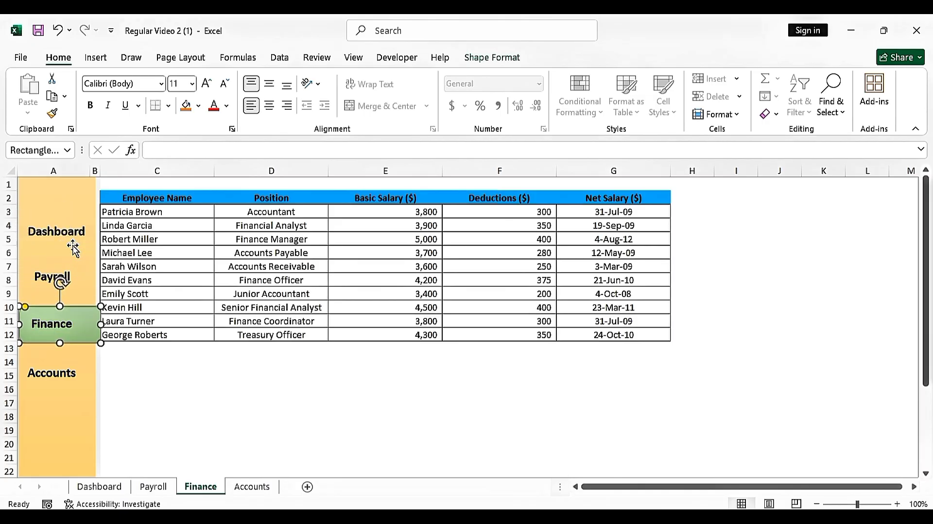
key(Up)
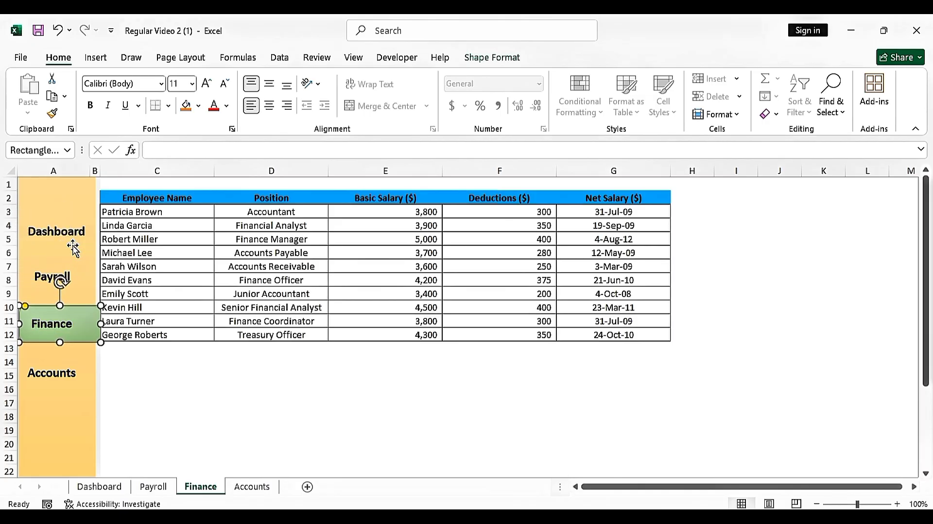
click(188, 407)
Step: Set the Finance label's font size to 20 and enlarge its text box to fit the whole word
click(52, 325)
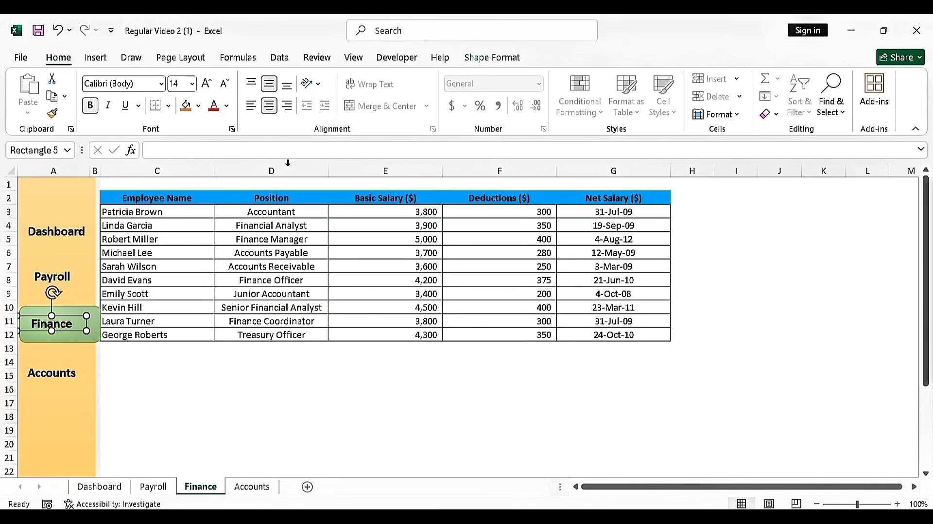
click(207, 86)
click(207, 86)
click(206, 86)
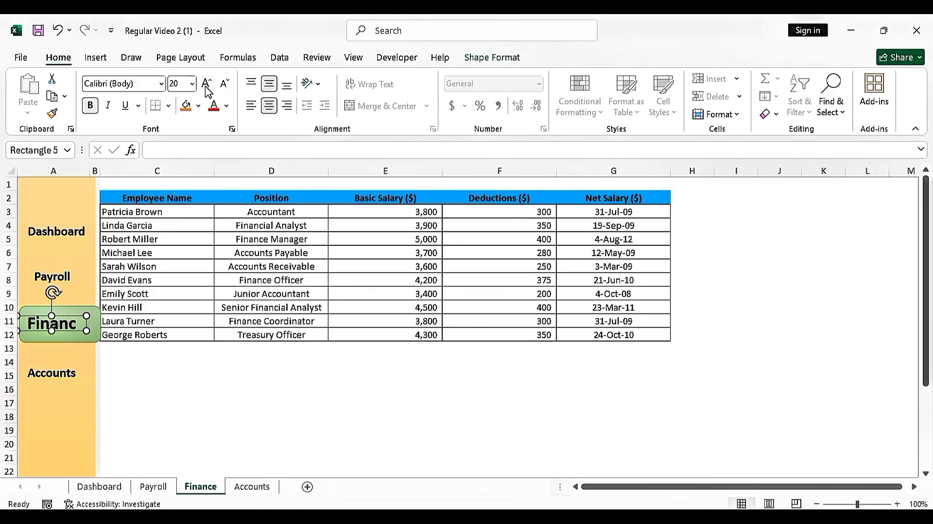
drag(86, 333, 79, 336)
click(155, 390)
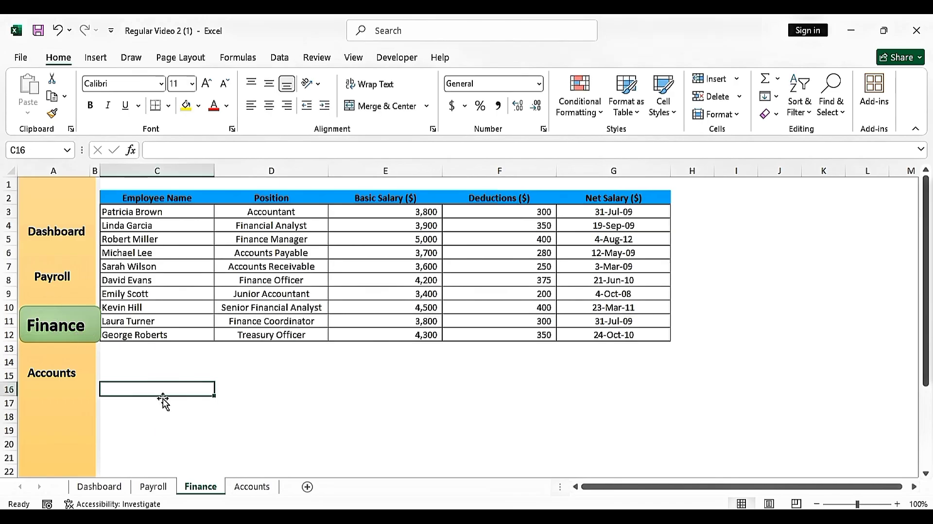
Step: On the Accounts sheet, move the green highlight rectangle down so it sits behind the Accounts label
click(256, 491)
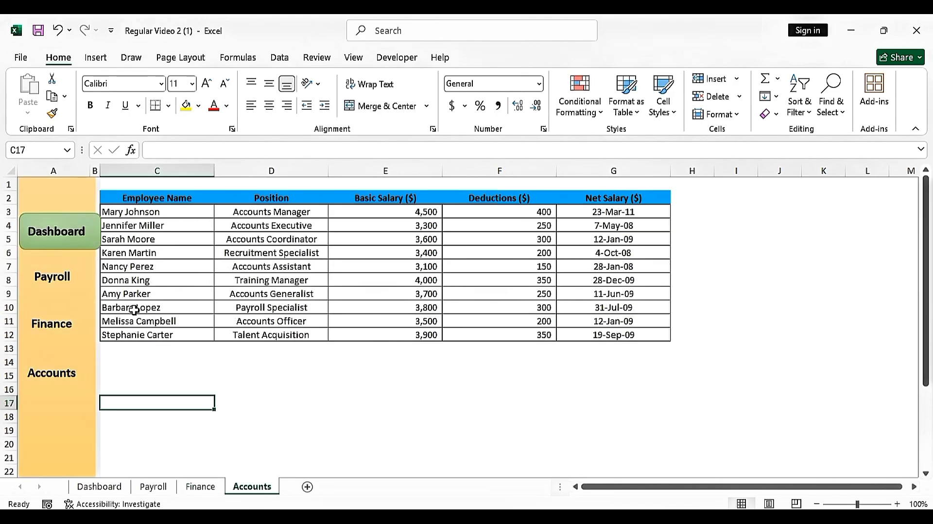
click(84, 247)
key(Down)
key(Down)
key(Down)
key(Down)
key(Down)
key(Down)
key(Down)
key(Down)
key(Down)
key(Down)
key(Down)
key(Down)
key(Down)
key(Down)
key(Down)
key(Down)
key(Down)
key(Down)
key(Down)
key(Down)
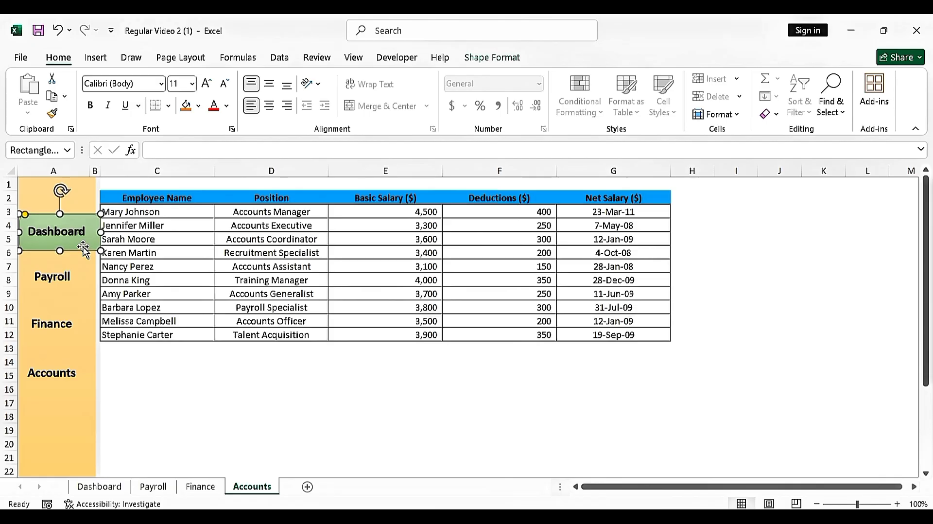
key(Down)
key(Down)
key(Down)
key(Down)
key(Down)
key(Down)
key(Down)
key(Down)
key(Down)
key(Down)
key(Down)
key(Down)
key(Down)
key(Down)
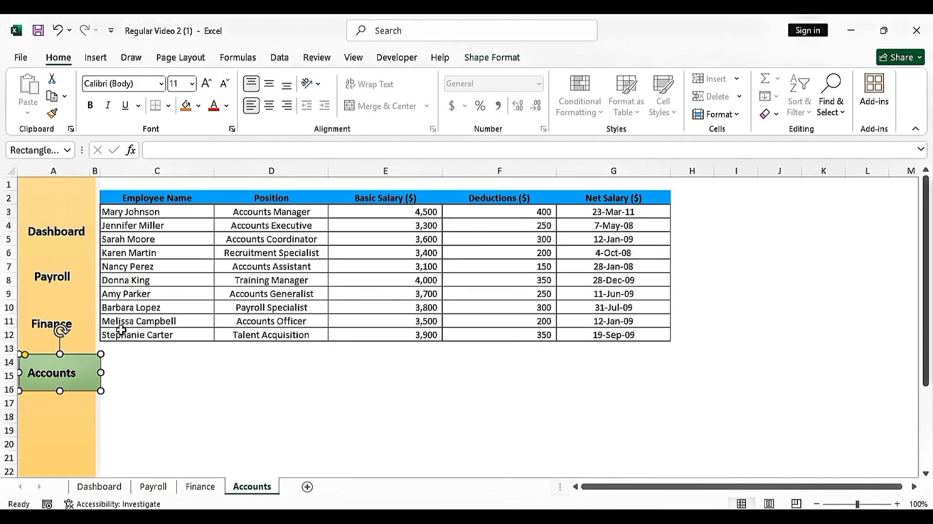
click(133, 427)
Step: Set the Accounts label's font size to 20 and widen its text box so the whole word fits
click(61, 373)
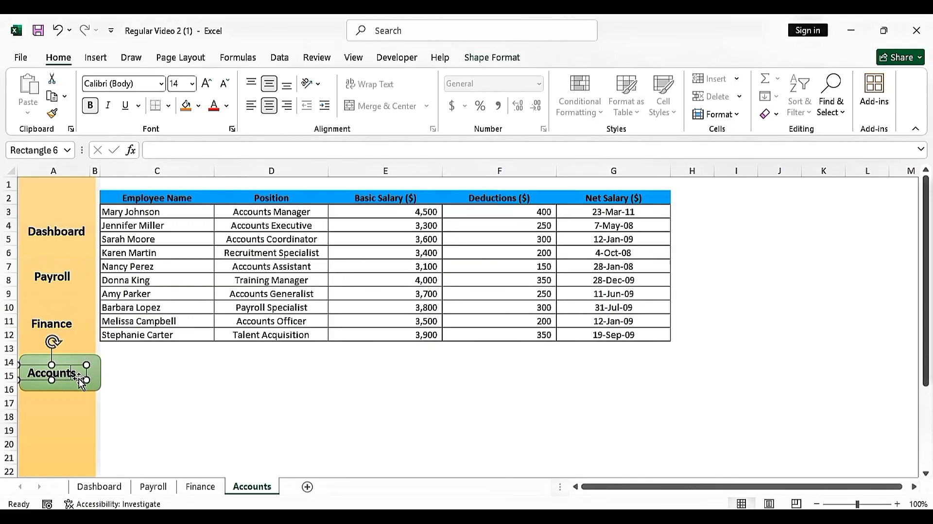
click(207, 83)
click(207, 83)
click(207, 83)
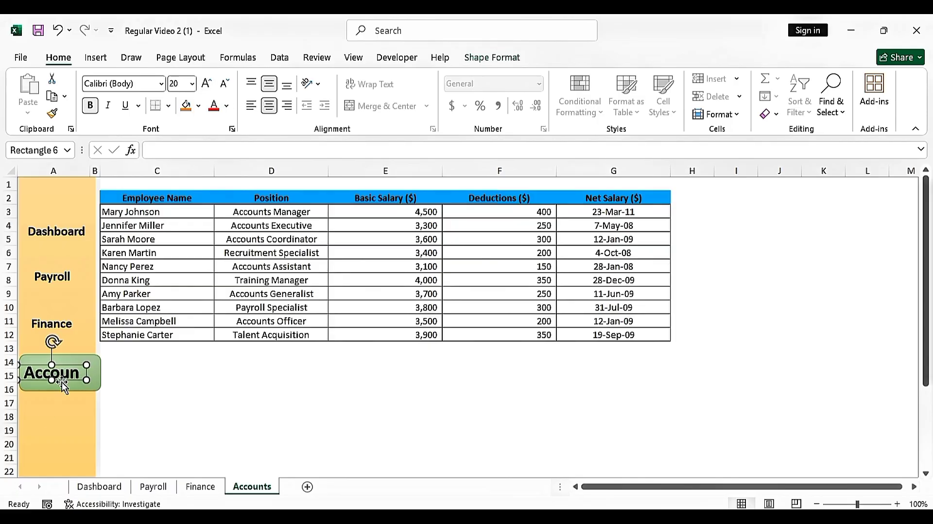
drag(91, 384, 100, 382)
click(136, 391)
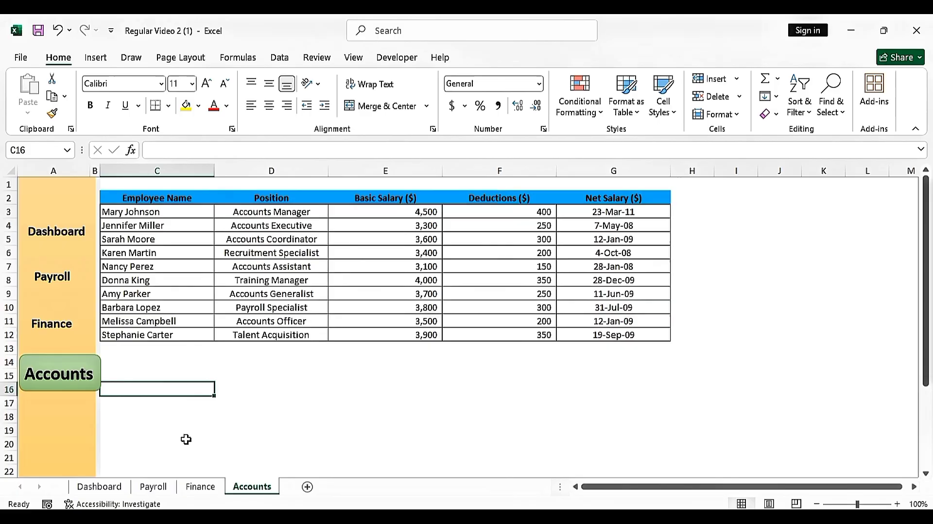
Step: Compare the sidebar across the sheets and nudge the green highlight on the Accounts sheet slightly down behind its label
click(119, 489)
click(154, 488)
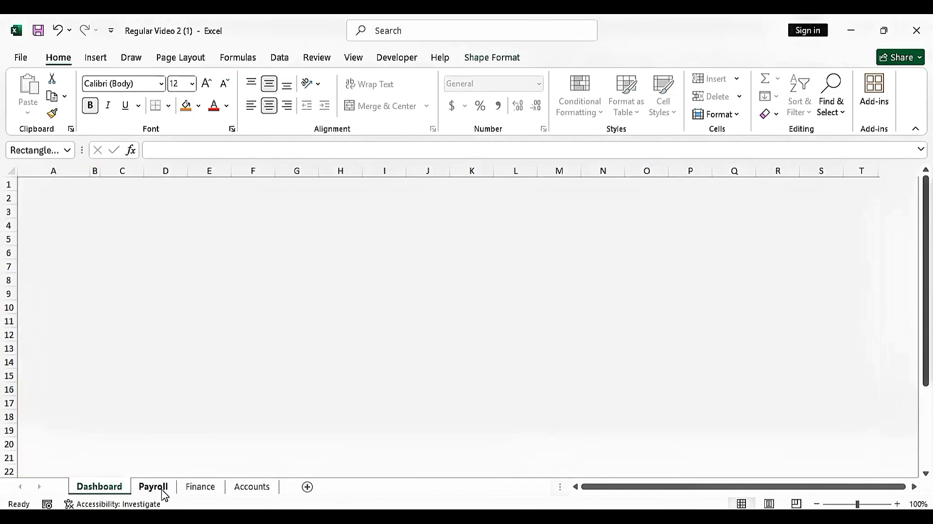
click(191, 489)
click(251, 486)
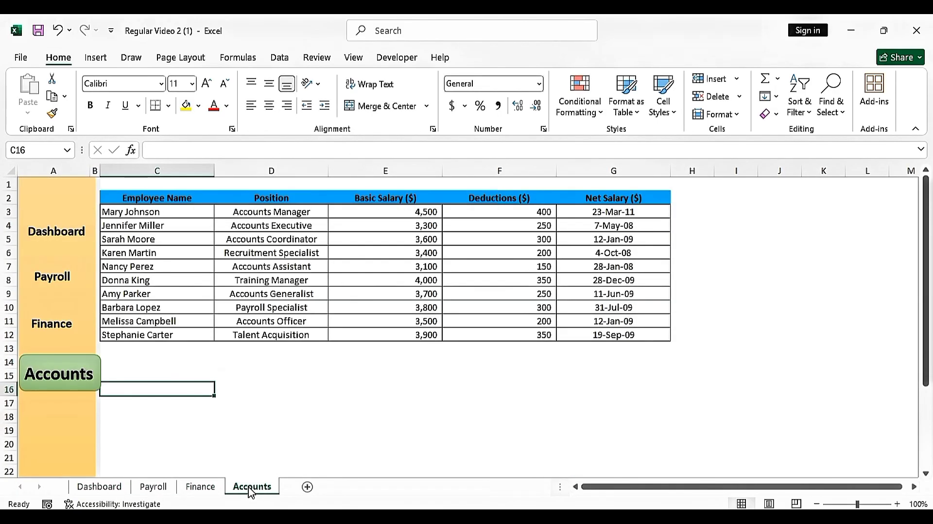
ctrl+click(87, 389)
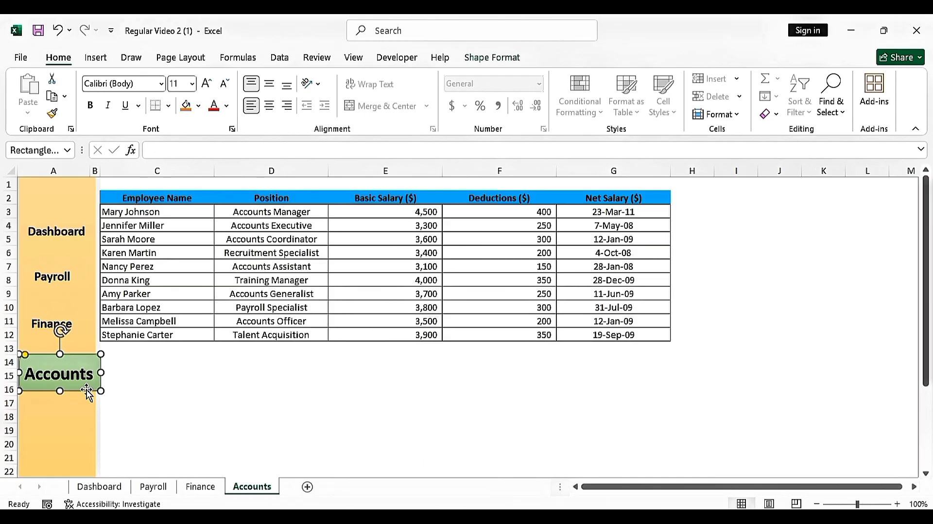
drag(88, 391, 87, 393)
key(Escape)
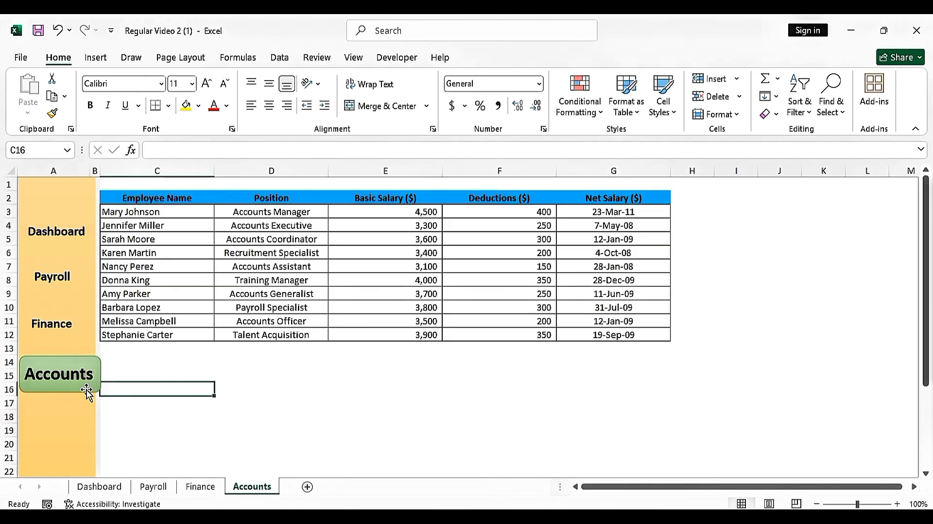
click(227, 386)
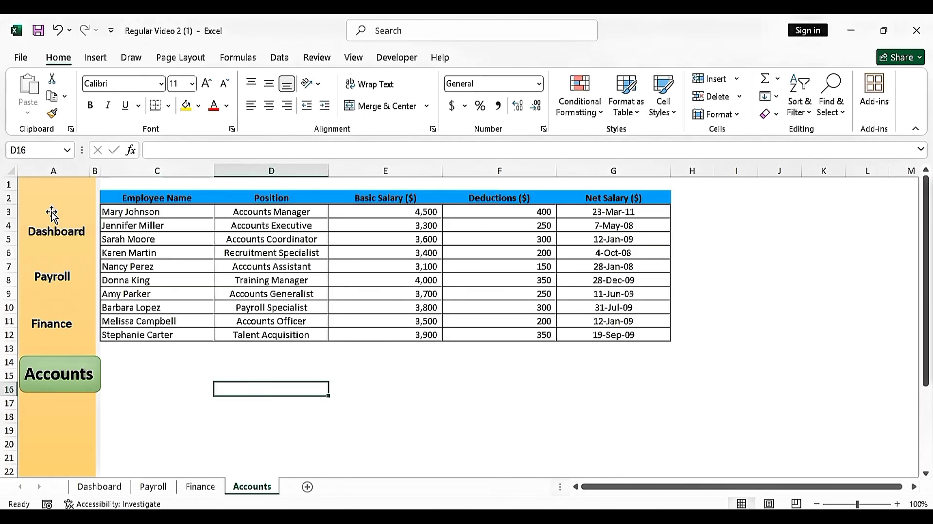
Step: On the Dashboard sheet, hyperlink the Dashboard label to cell A1 of the Dashboard sheet as a place in this document
click(104, 491)
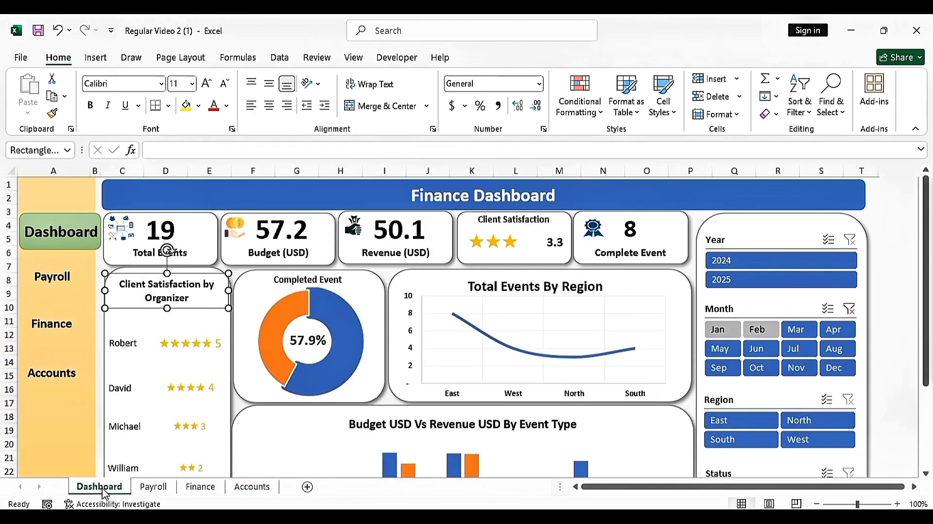
click(97, 314)
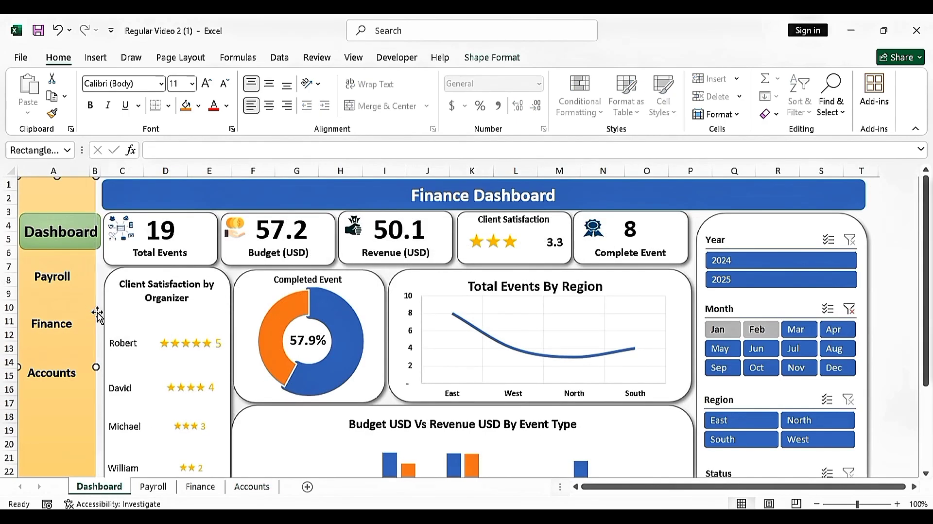
click(103, 275)
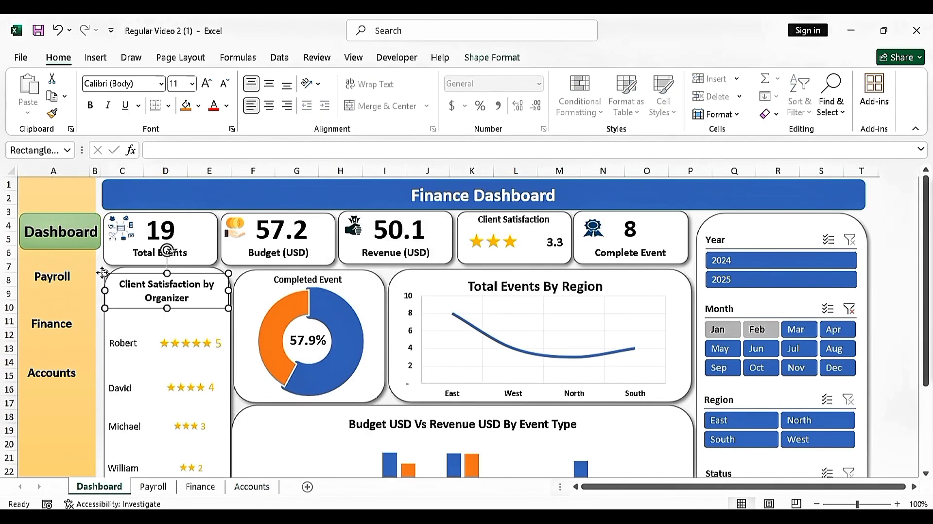
right_click(53, 243)
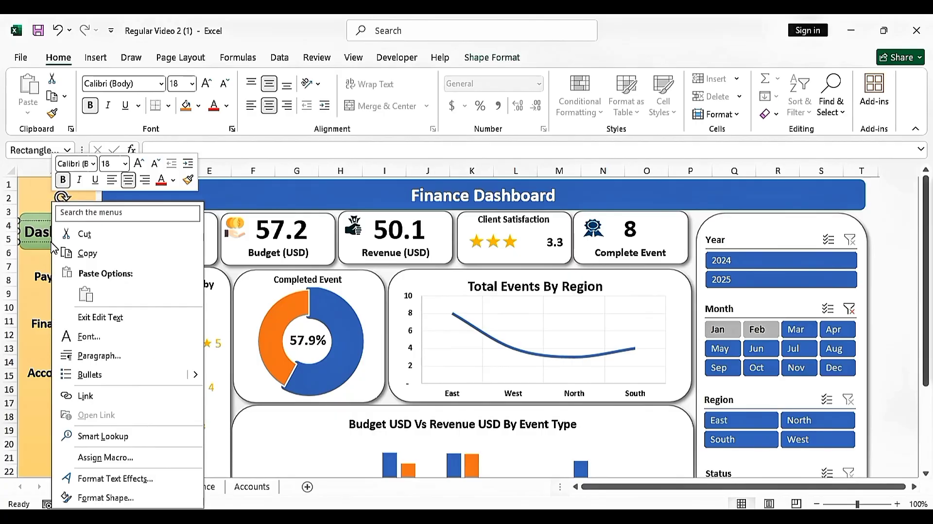
right_click(47, 241)
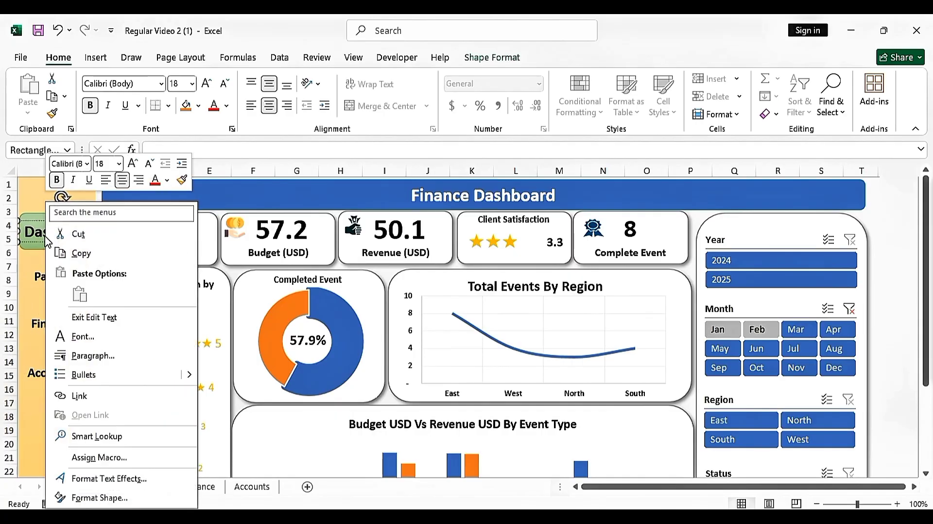
click(79, 396)
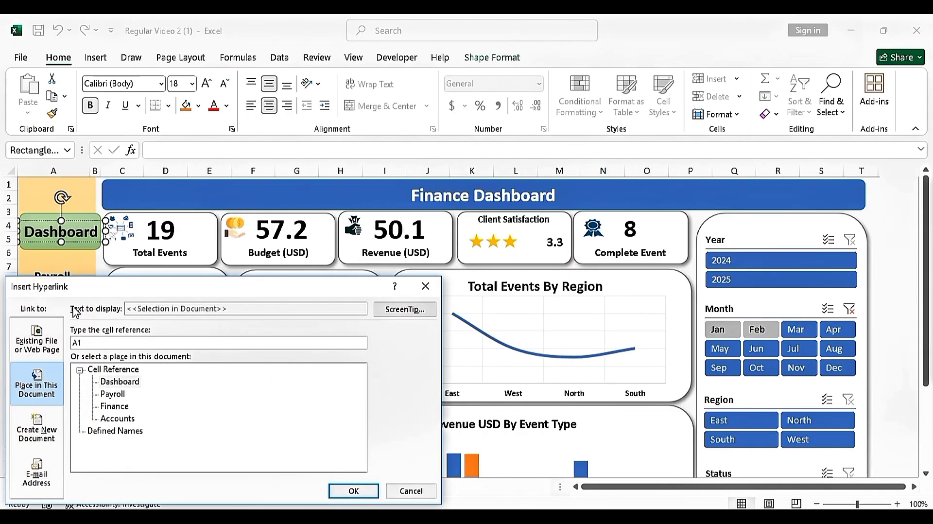
drag(95, 289, 194, 254)
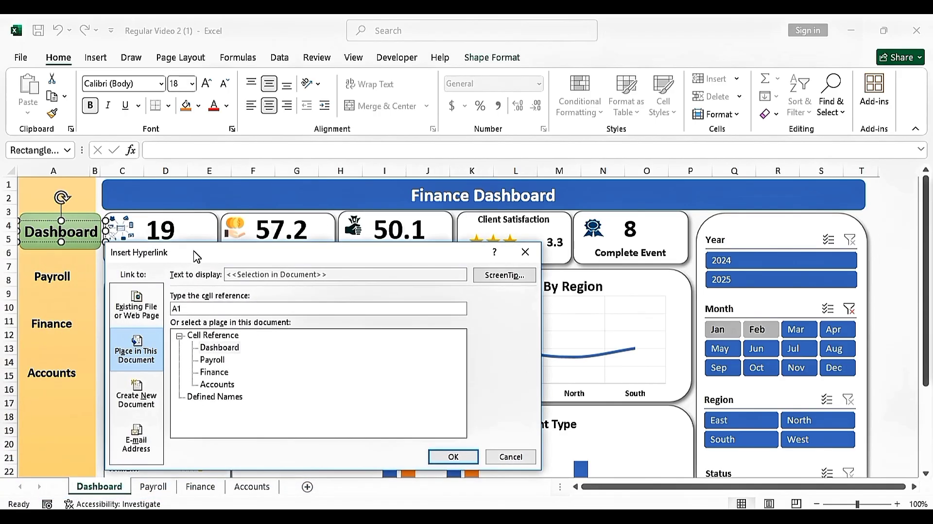
click(144, 309)
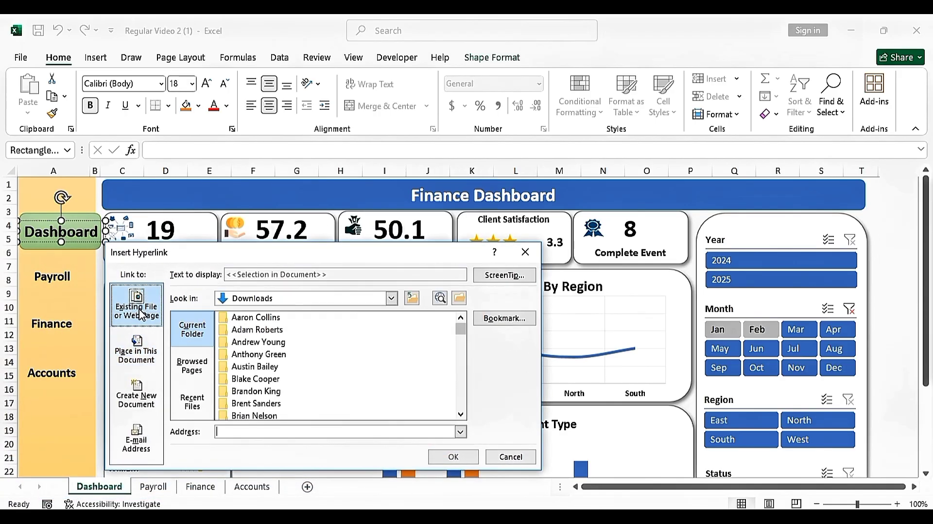
click(141, 361)
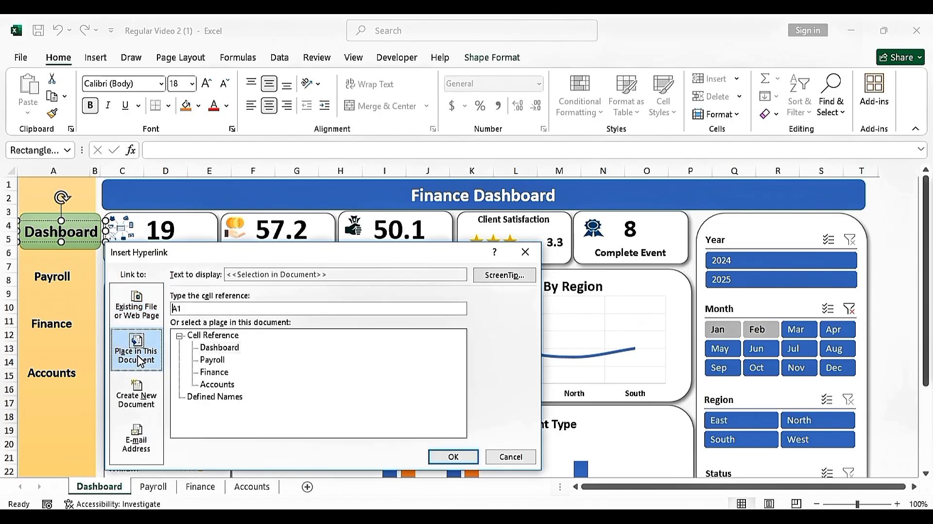
click(217, 348)
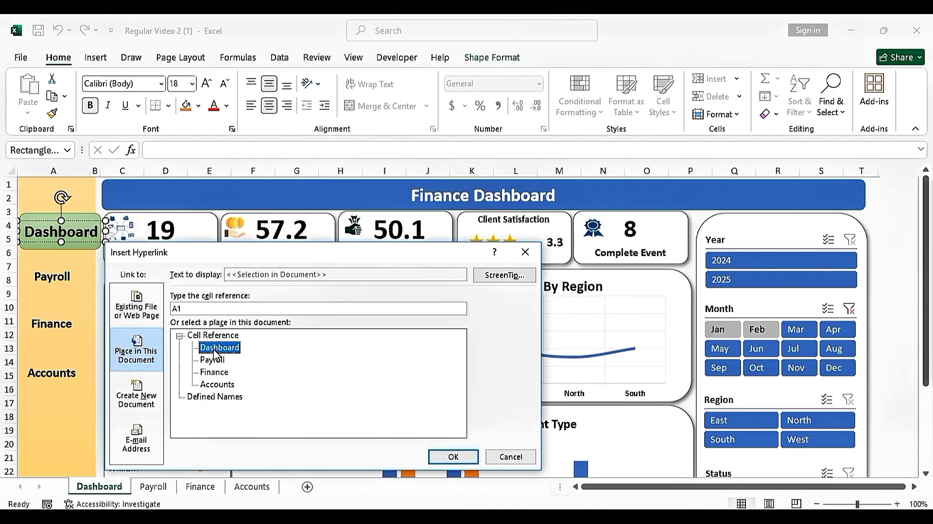
click(454, 457)
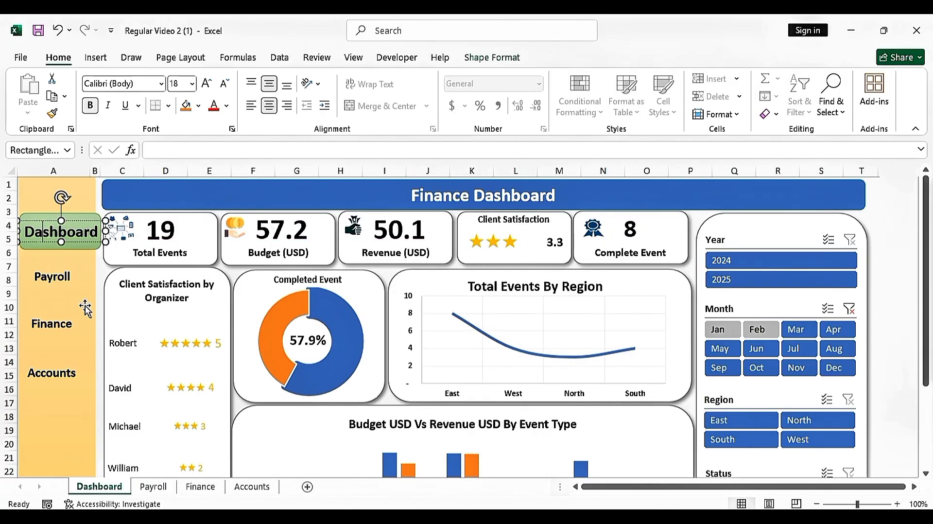
Step: Hyperlink the Payroll label on the Dashboard sheet to cell A1 of the Payroll sheet
click(66, 276)
right_click(66, 278)
click(100, 398)
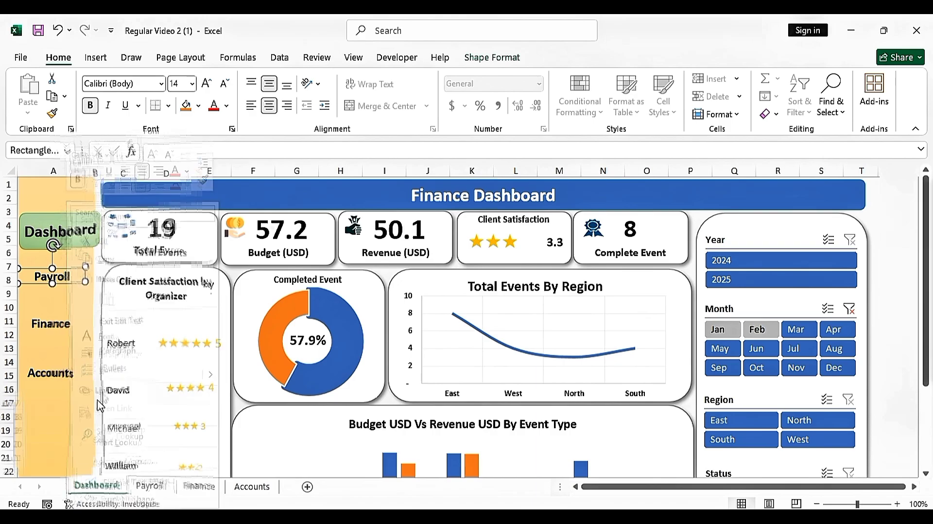
click(112, 392)
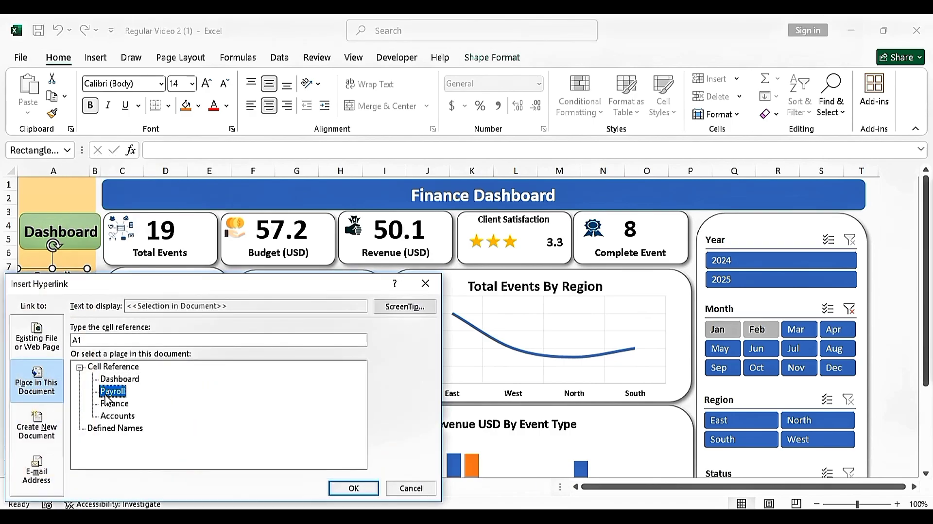
click(353, 488)
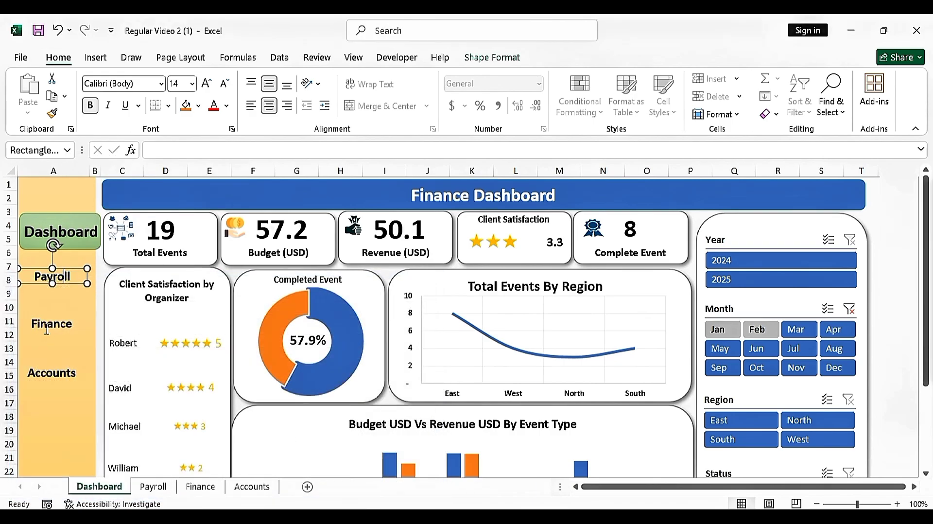
Step: Hyperlink the Finance label on the Dashboard sheet to cell A1 of the Finance sheet
right_click(77, 342)
click(78, 216)
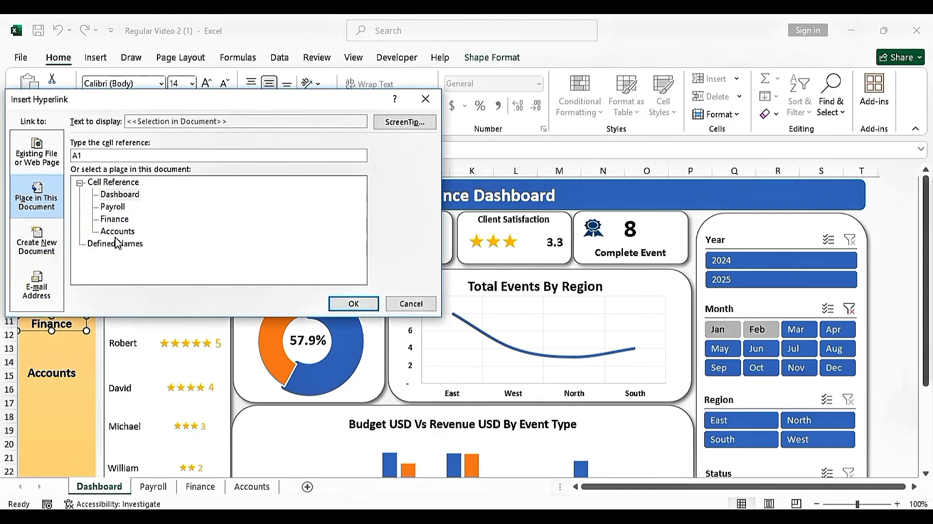
click(115, 220)
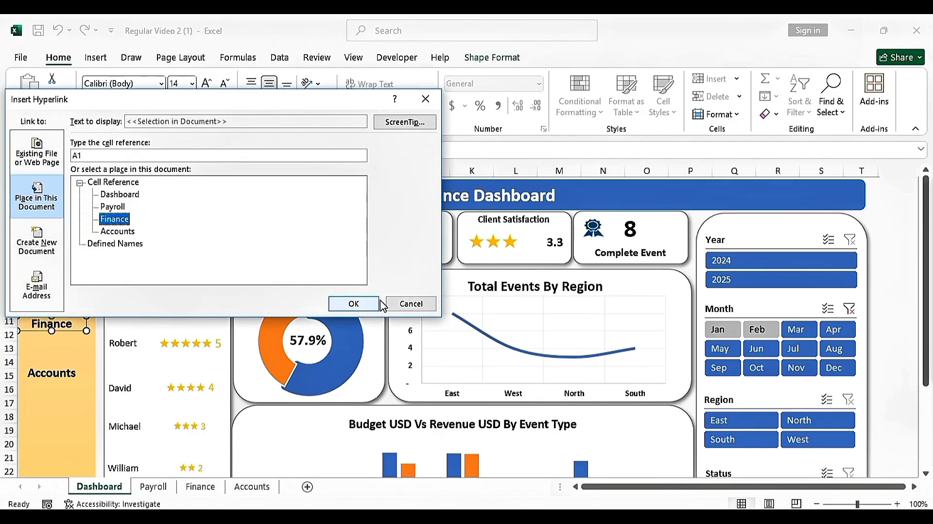
click(353, 303)
Step: Hyperlink the Accounts label on the Dashboard sheet to cell A1 of the Accounts sheet
right_click(64, 378)
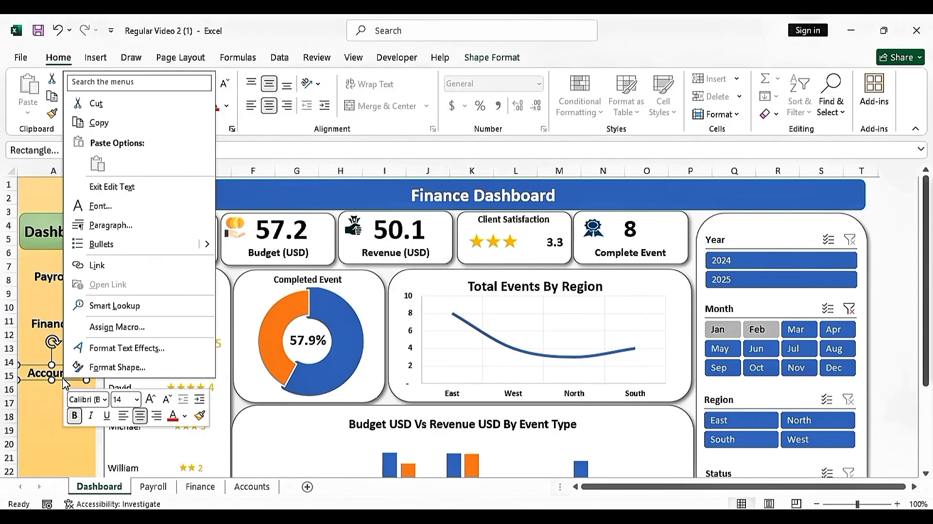
click(98, 267)
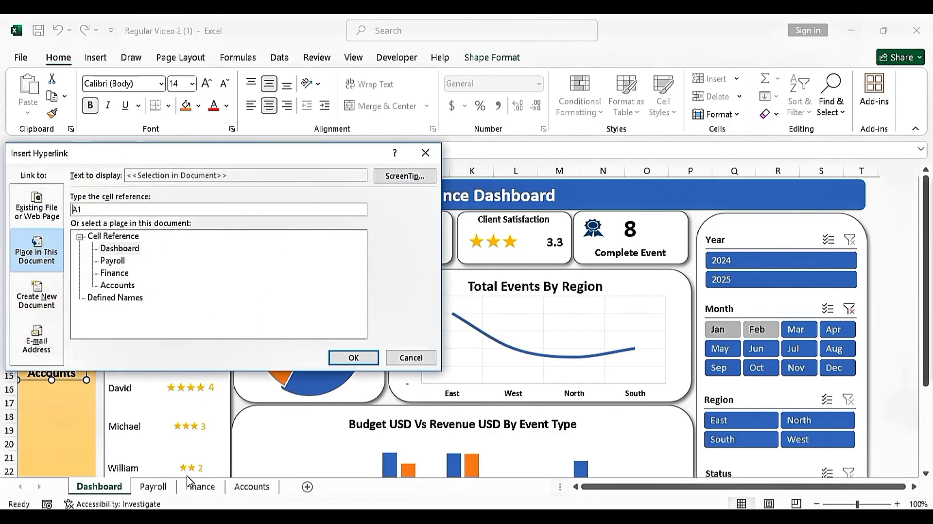
click(112, 288)
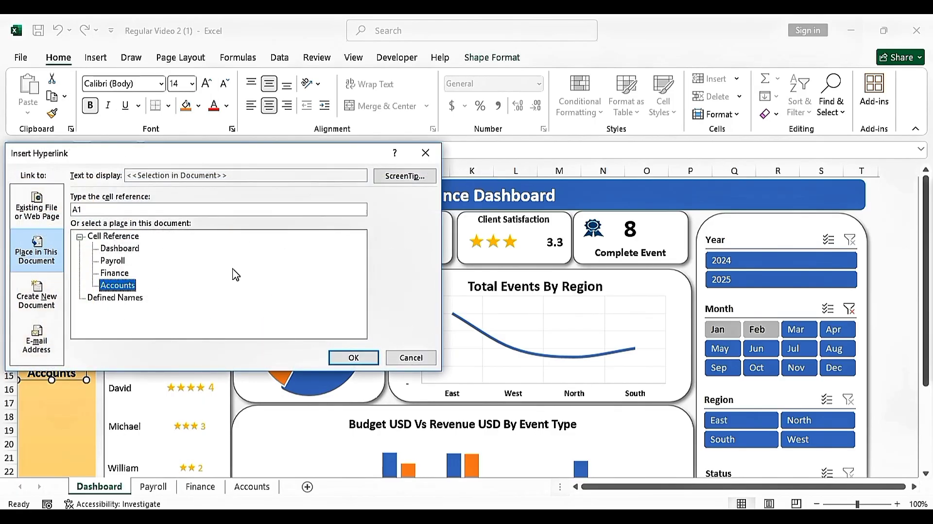
click(369, 360)
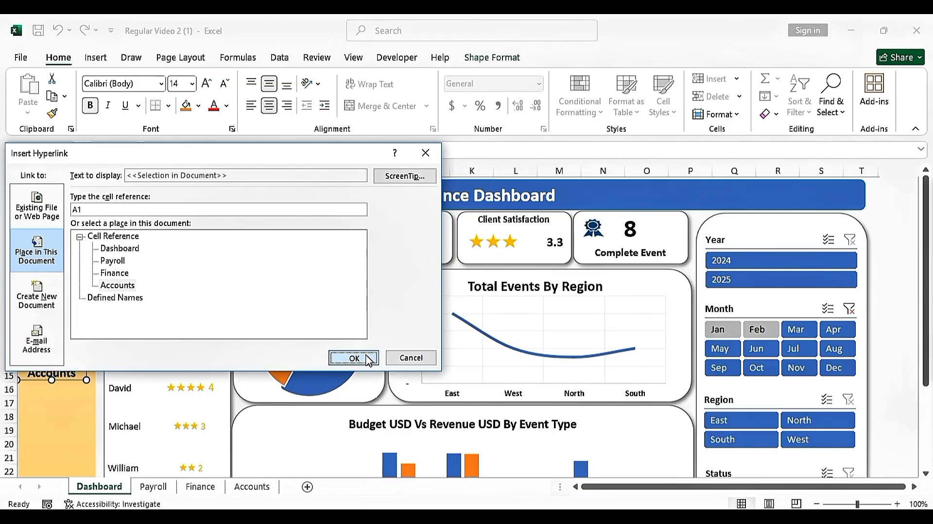
click(369, 360)
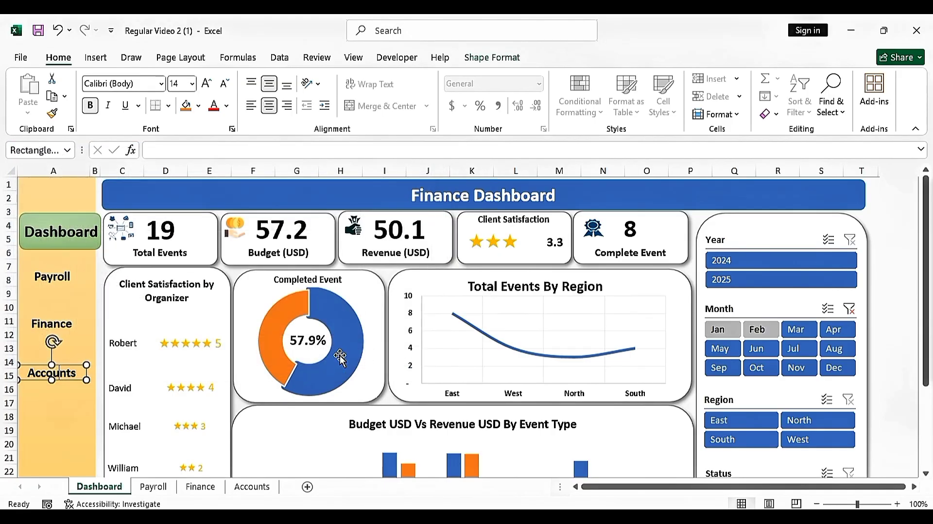
Step: On the Payroll sheet, hyperlink the Dashboard label to cell A1 of the Dashboard sheet
click(139, 488)
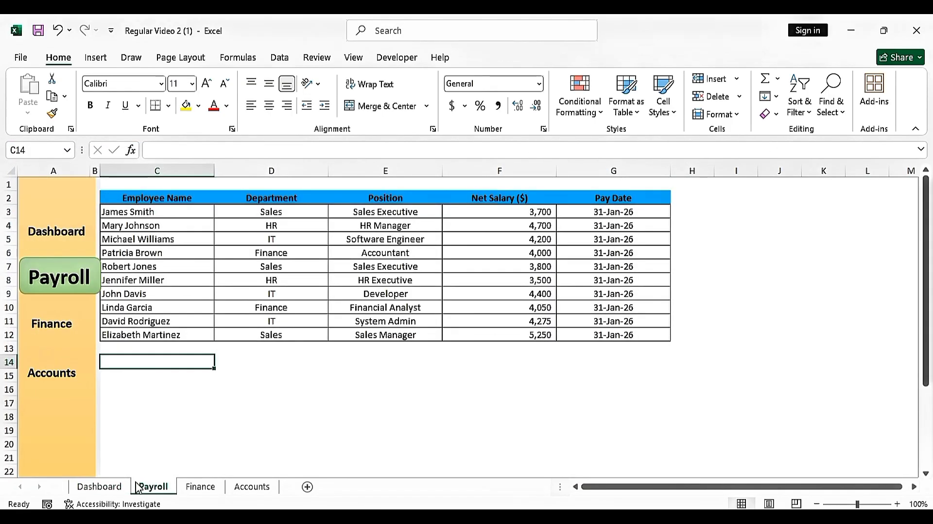
right_click(53, 243)
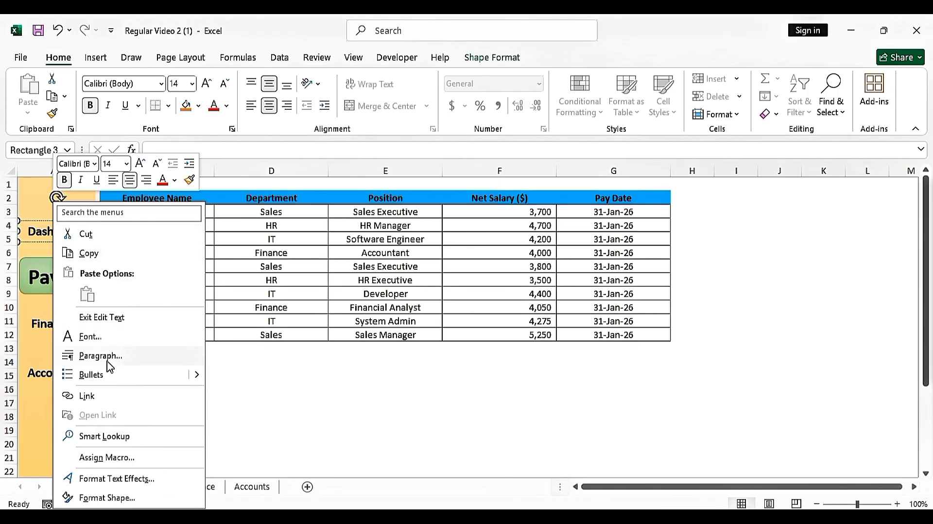
click(88, 396)
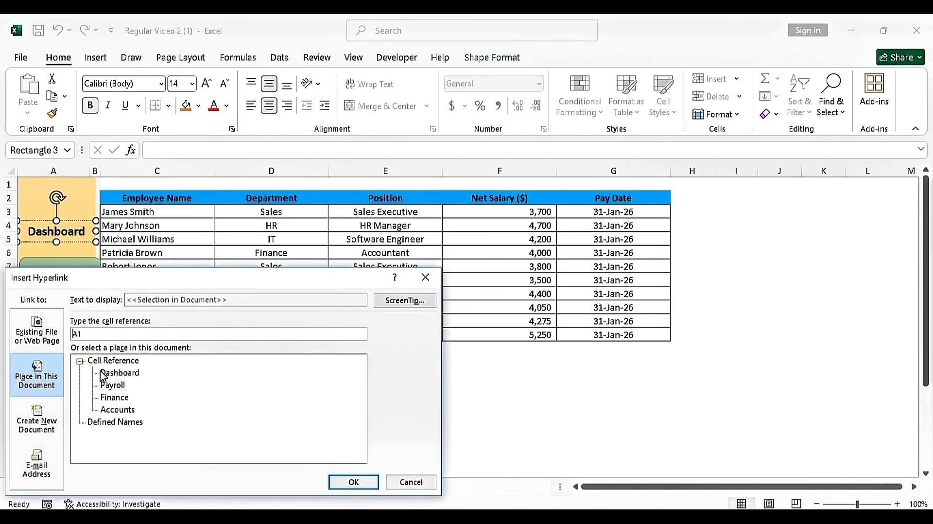
click(112, 373)
click(354, 482)
Step: Hyperlink the highlighted Payroll label on the Payroll sheet to cell A1 of the Payroll sheet
right_click(73, 286)
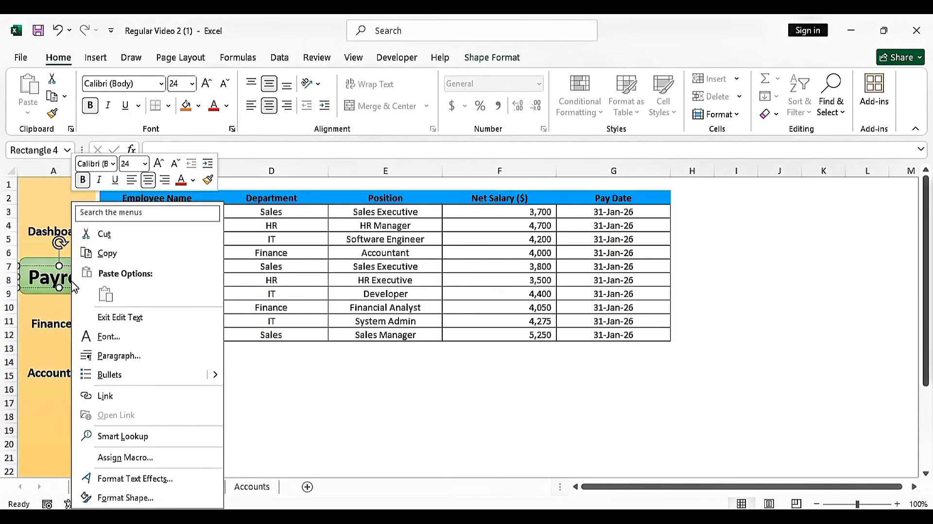
click(132, 397)
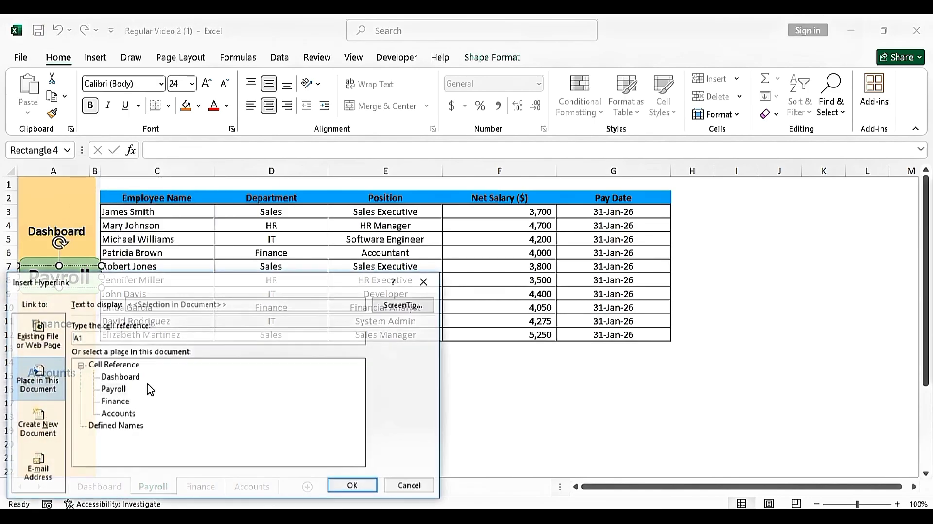
click(117, 391)
click(340, 485)
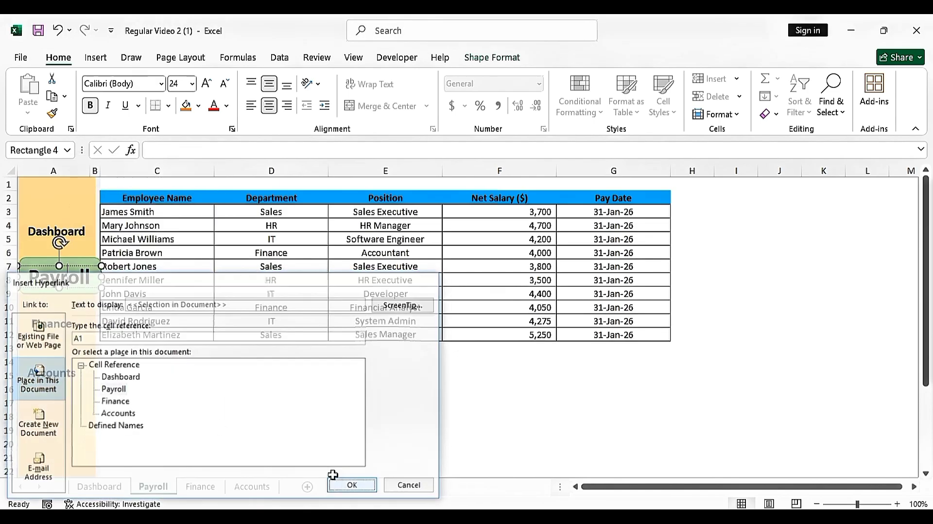
Step: Hyperlink the Finance label on the Payroll sheet to cell A1 of the Finance sheet
right_click(38, 324)
right_click(39, 325)
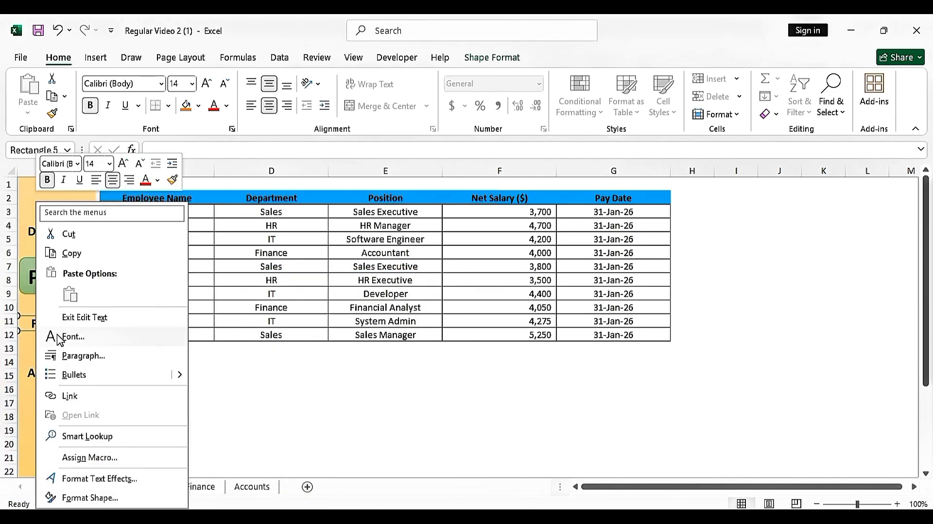
click(46, 395)
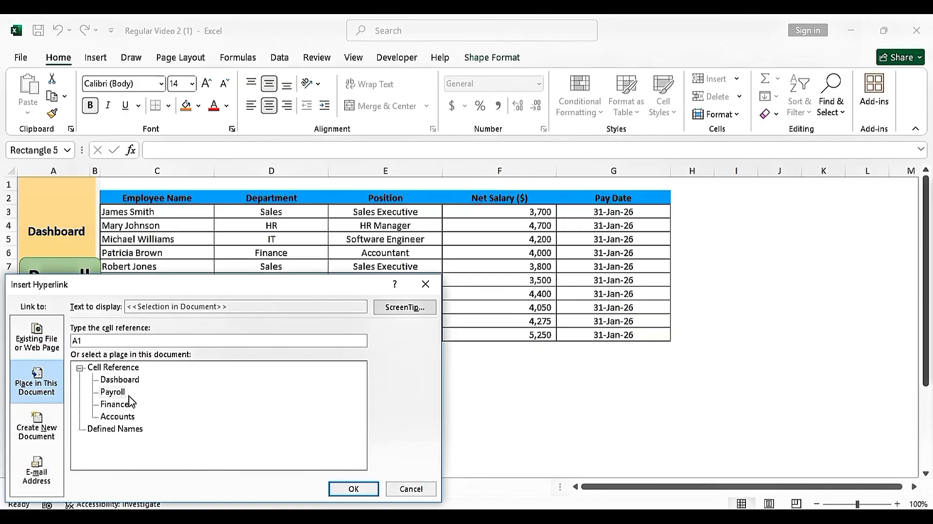
click(116, 404)
click(353, 489)
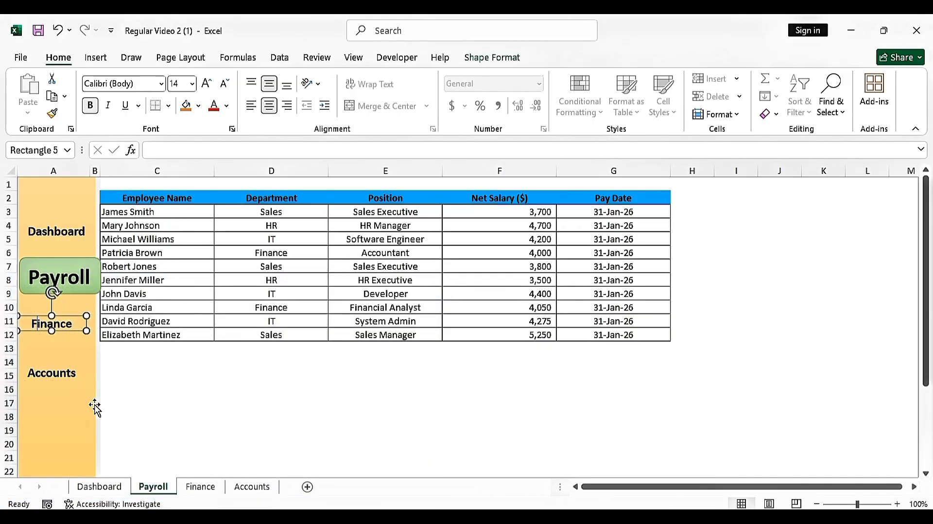
Step: Hyperlink the Accounts label on the Payroll sheet to cell A1 of the Accounts sheet
right_click(73, 377)
click(109, 265)
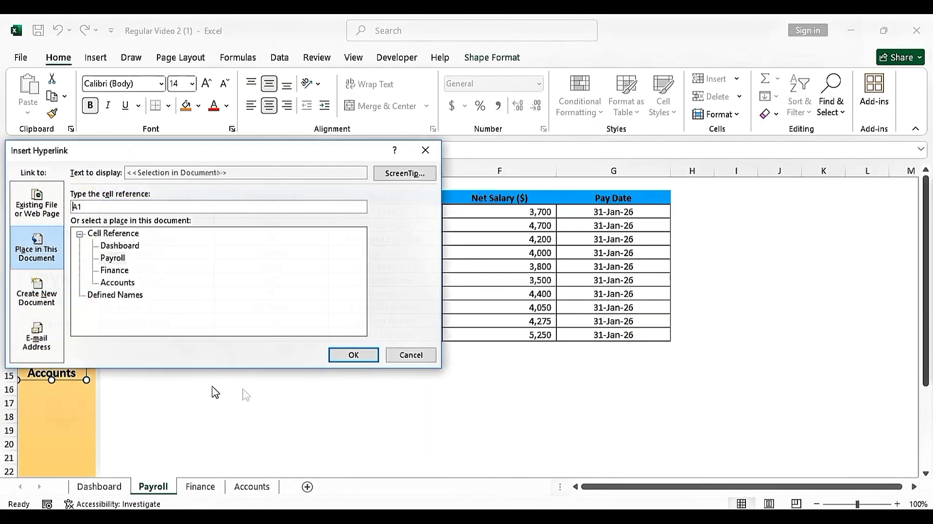
click(117, 282)
click(354, 355)
Step: On the Finance sheet, hyperlink the Dashboard label to cell A1 of the Dashboard sheet
click(206, 488)
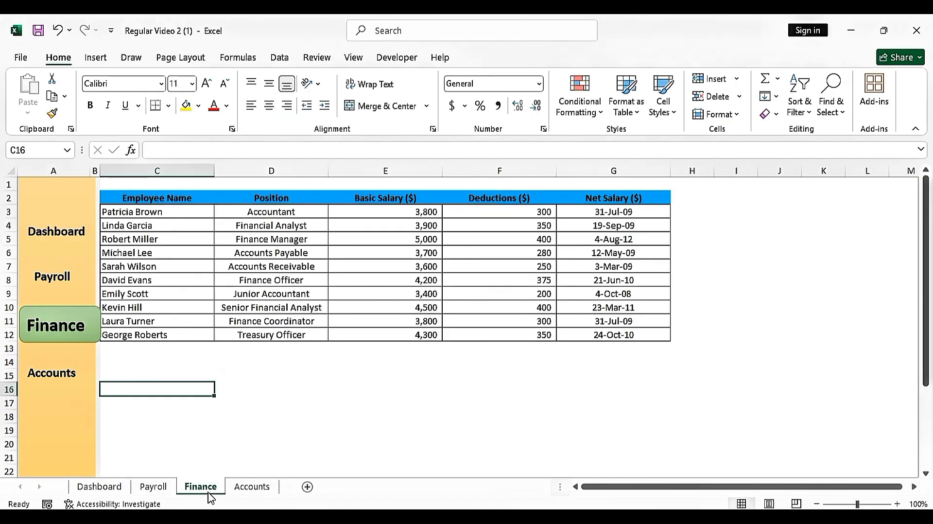
right_click(57, 236)
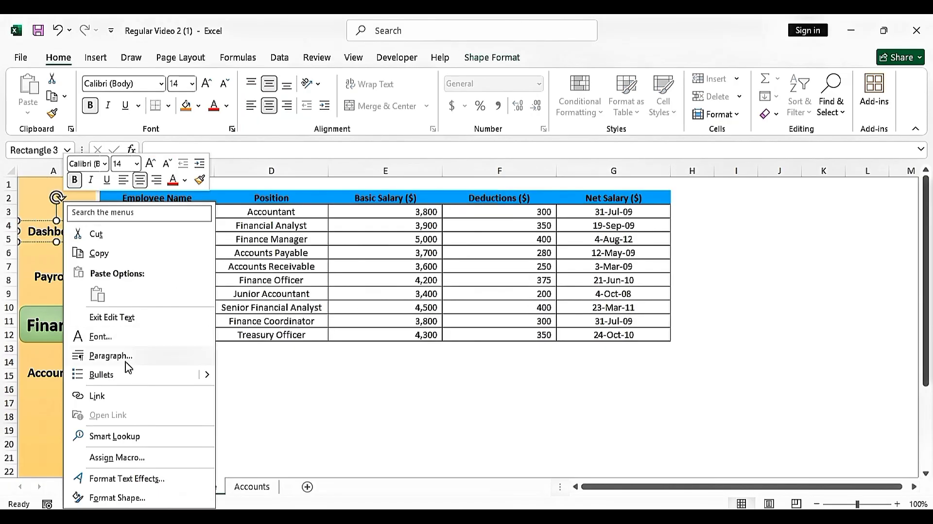
click(119, 395)
click(106, 374)
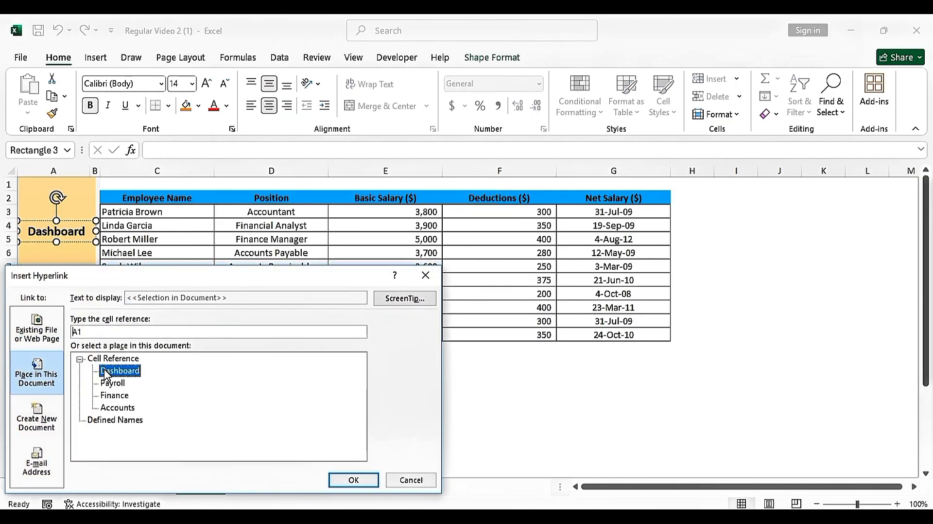
click(343, 481)
Step: Hyperlink the Payroll label on the Finance sheet to cell A1 of the Payroll sheet
right_click(52, 275)
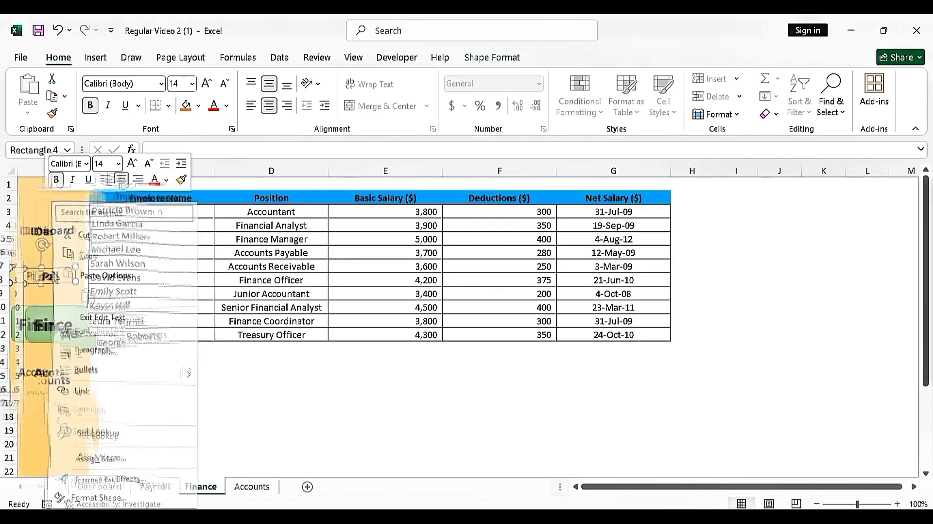
click(99, 395)
click(115, 381)
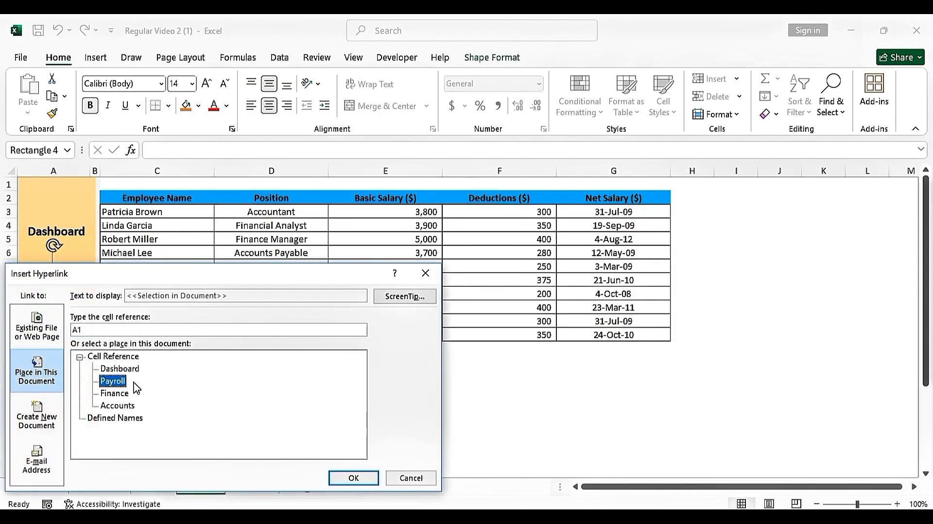
click(346, 479)
Step: Hyperlink the highlighted Finance label on the Finance sheet to cell A1 of the Finance sheet
right_click(64, 329)
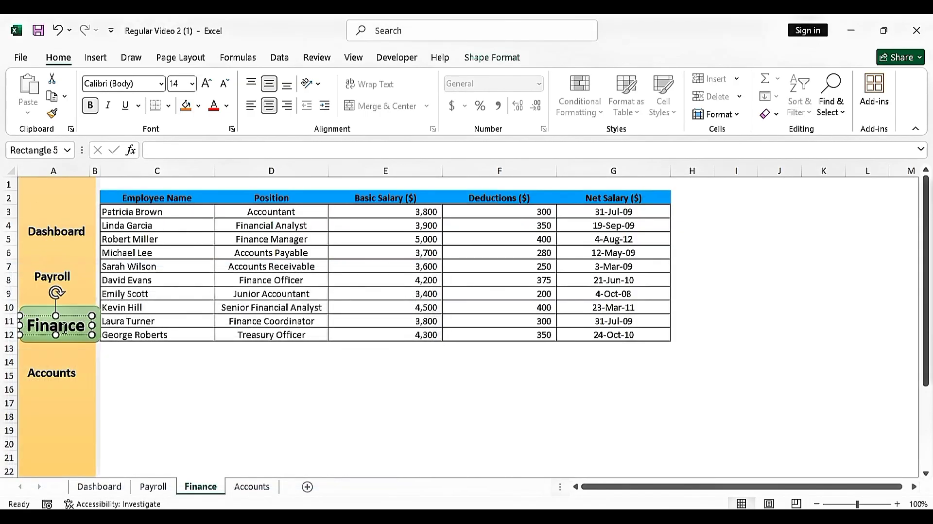
click(103, 215)
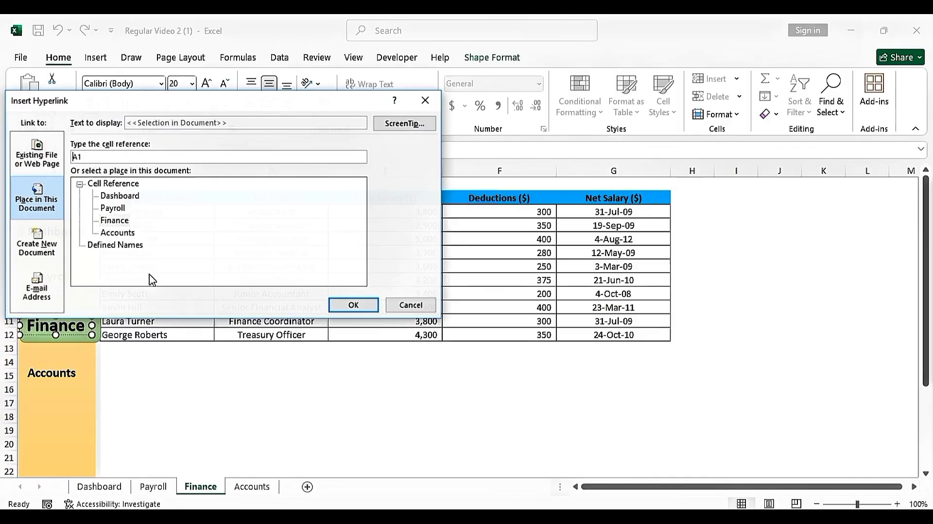
click(118, 223)
click(353, 305)
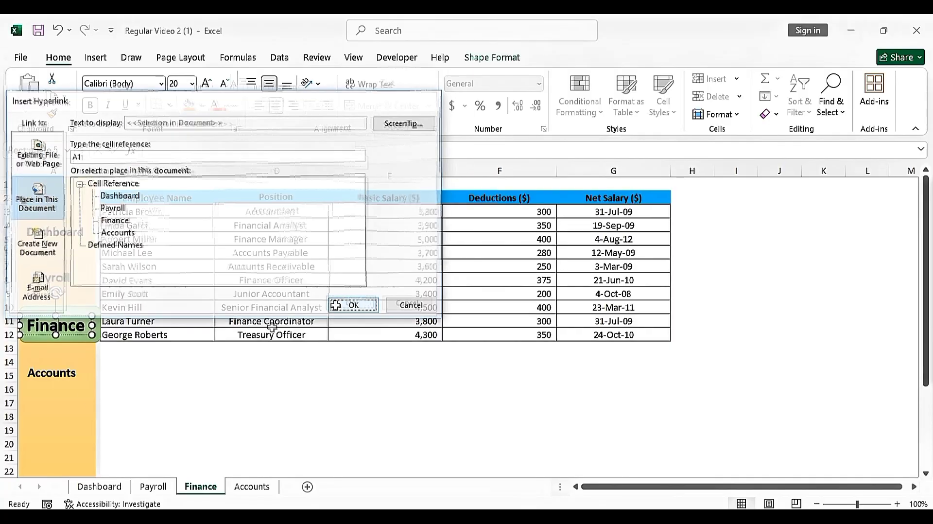
Step: Hyperlink the Accounts label on the Finance sheet to cell A1 of the Accounts sheet
click(54, 378)
right_click(55, 378)
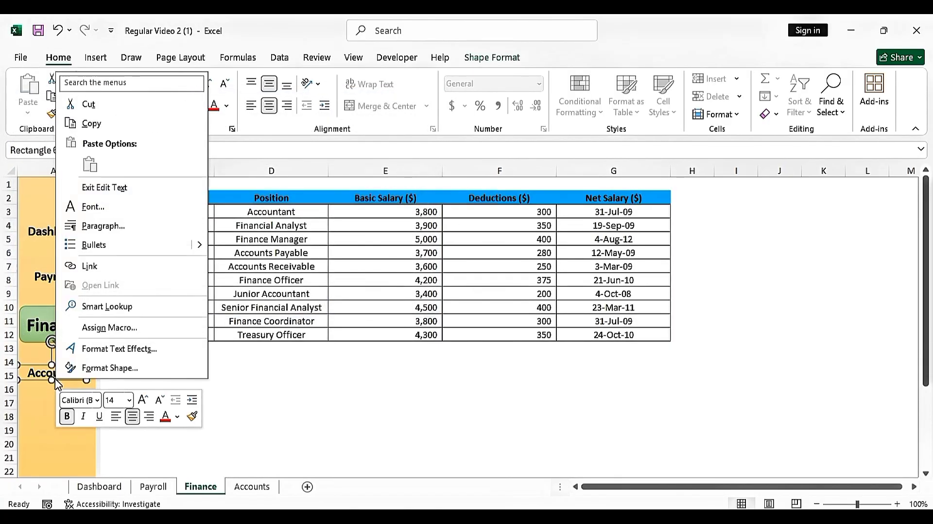
click(98, 267)
click(118, 286)
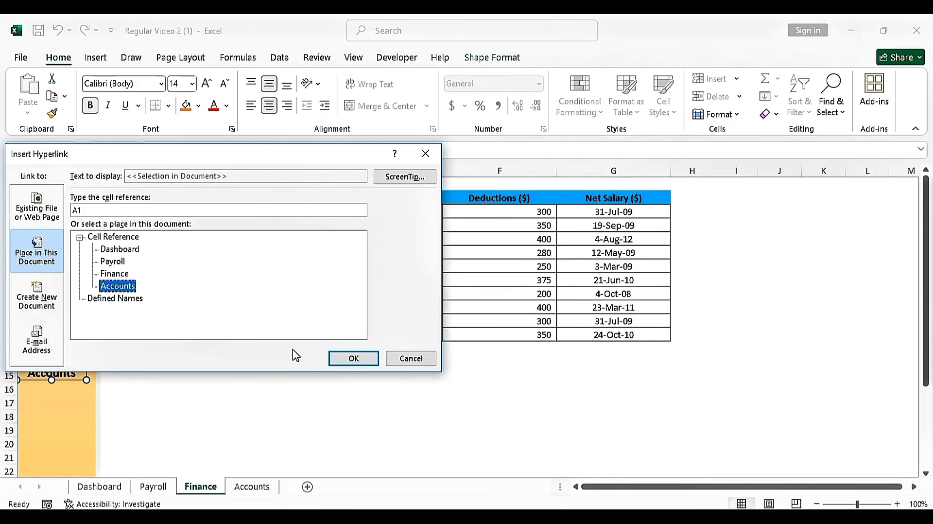
click(354, 358)
Step: On the Accounts sheet, hyperlink the Dashboard label to cell A1 of the Dashboard sheet
click(261, 486)
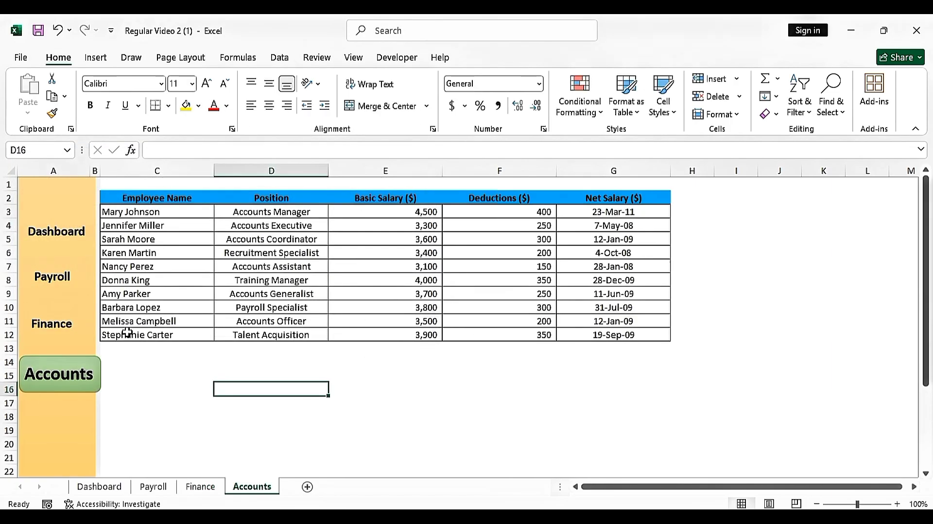
right_click(68, 227)
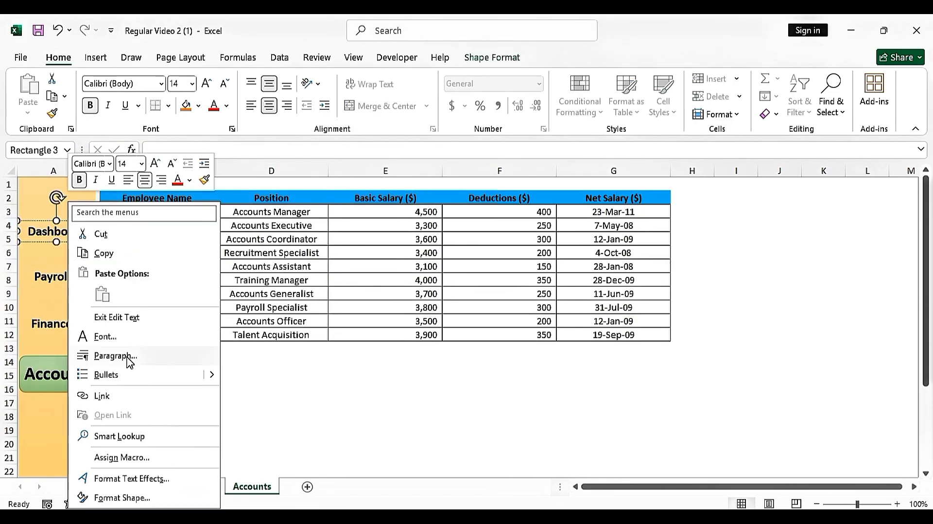
click(126, 393)
click(114, 371)
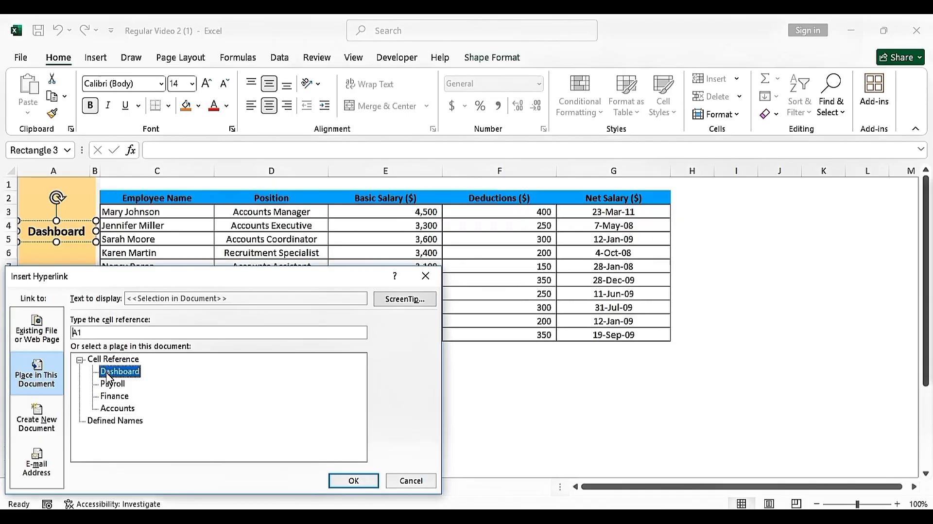
click(346, 479)
Step: Hyperlink the Payroll label on the Accounts sheet to cell A1 of the Payroll sheet
right_click(61, 277)
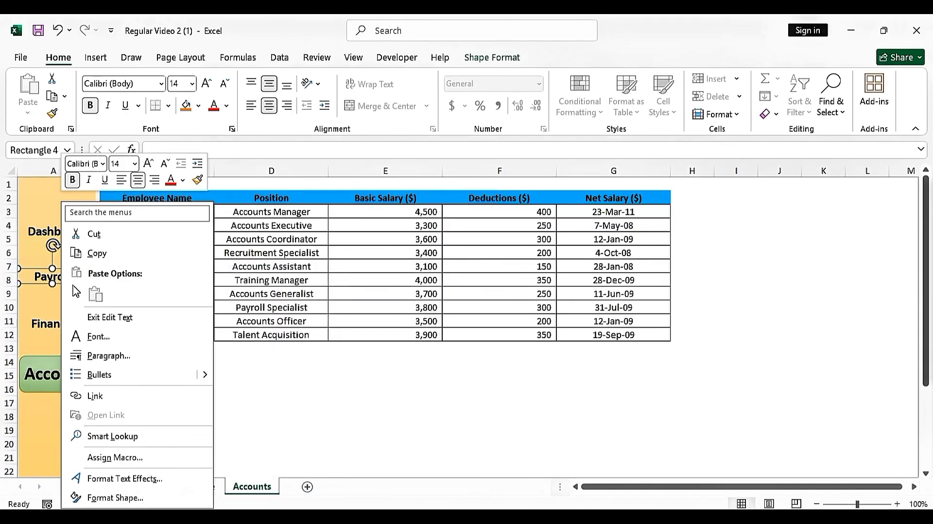
click(113, 393)
click(111, 387)
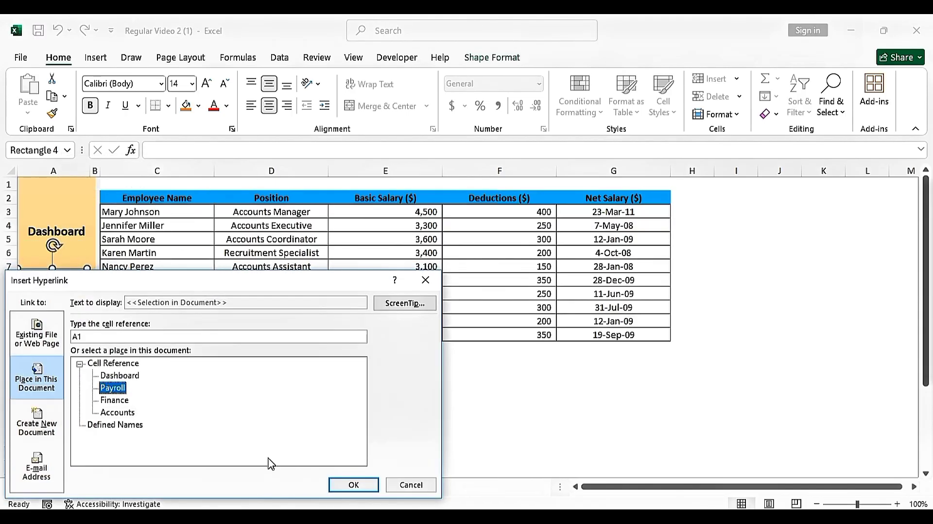
click(350, 484)
Step: Hyperlink the Finance label on the Accounts sheet to cell A1 of the Finance sheet
click(51, 324)
right_click(51, 324)
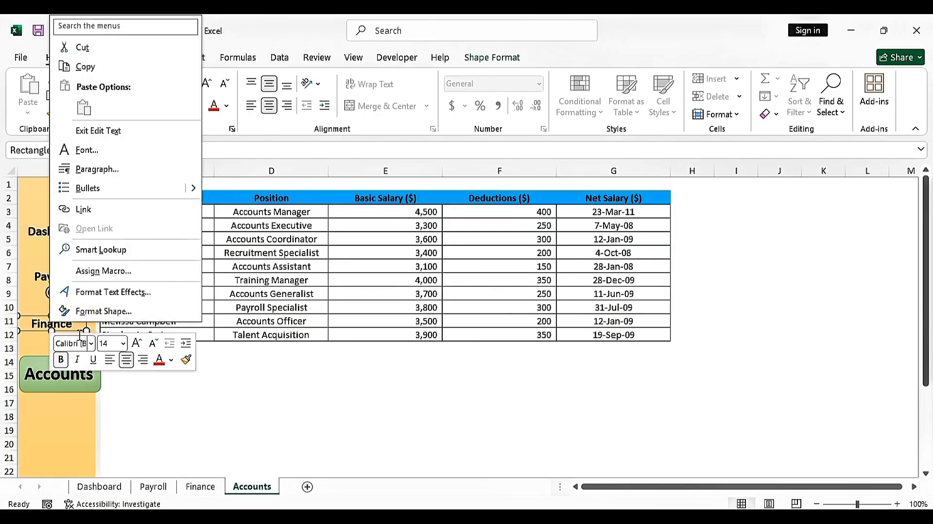
click(95, 213)
click(119, 236)
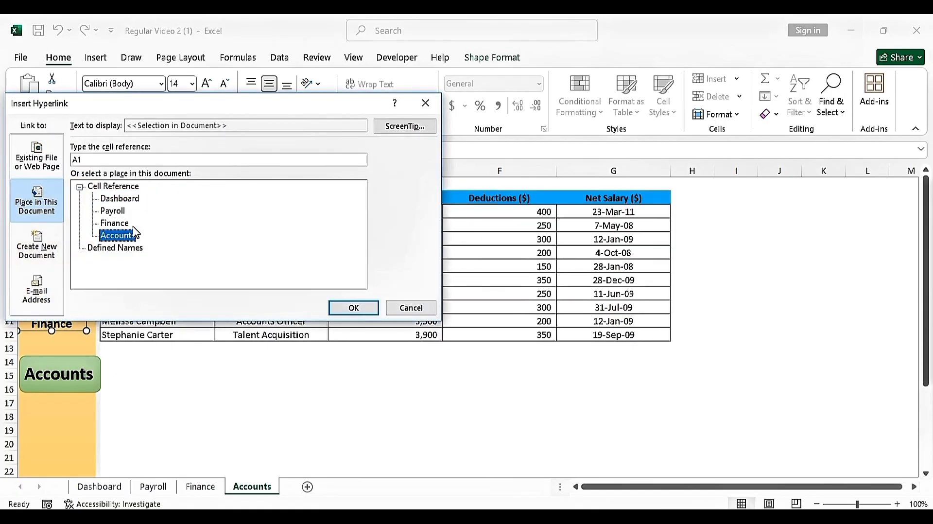
click(121, 223)
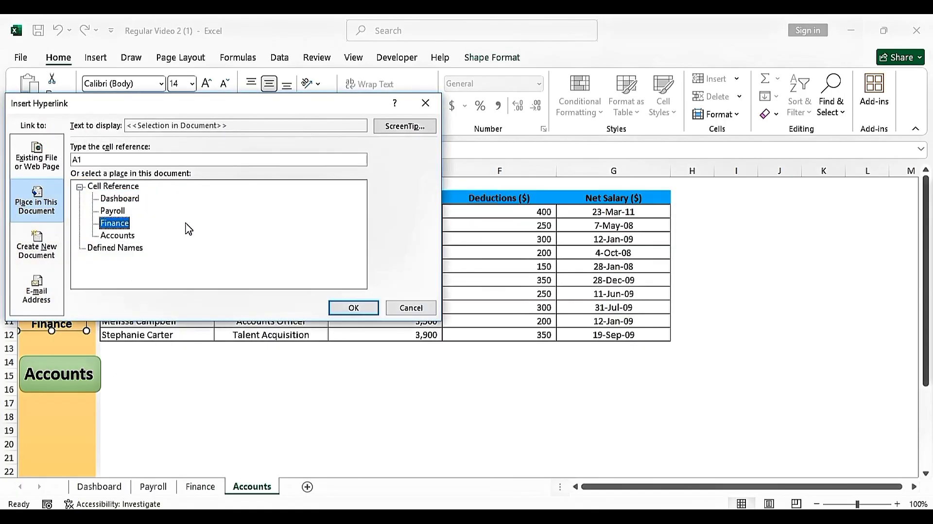
click(354, 308)
Step: Hyperlink the highlighted Accounts label on the Accounts sheet to cell A1 of the Accounts sheet and deselect the label
click(80, 372)
right_click(79, 376)
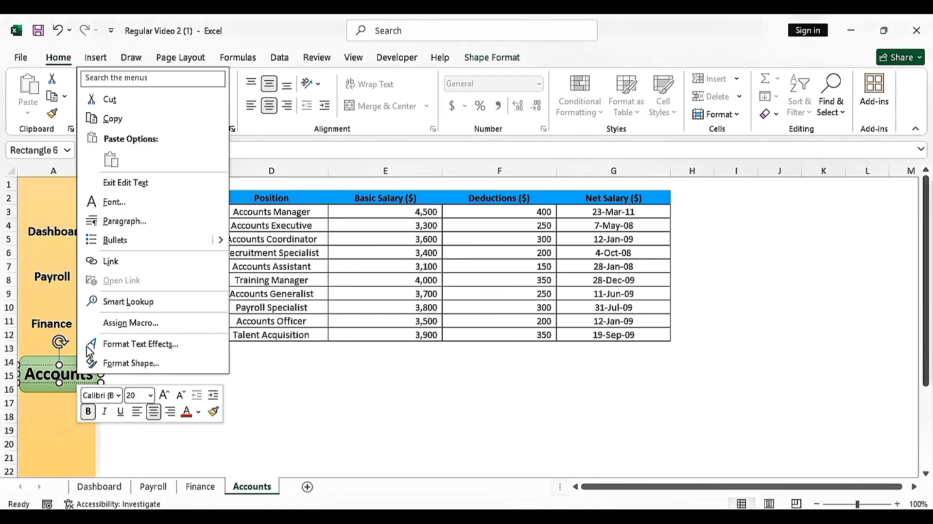
click(89, 262)
click(108, 284)
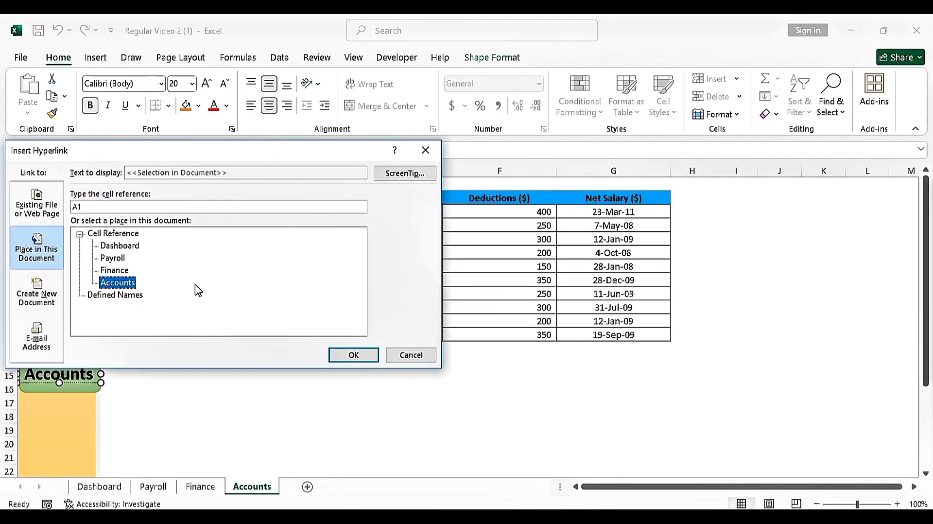
click(346, 354)
click(302, 392)
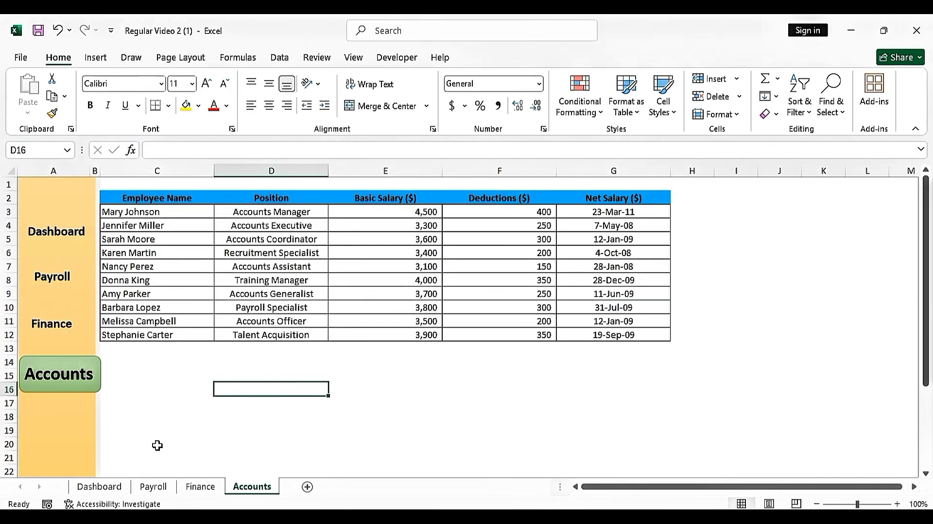
Step: Deselect the shapes on the Dashboard, Payroll and Finance sheets by selecting an empty cell on each, and return to the Dashboard sheet
click(111, 492)
click(104, 271)
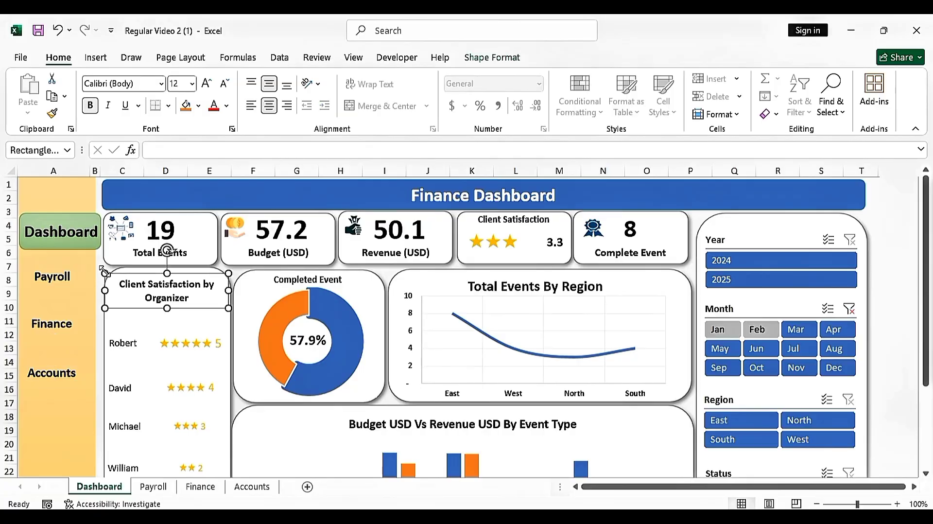
click(84, 306)
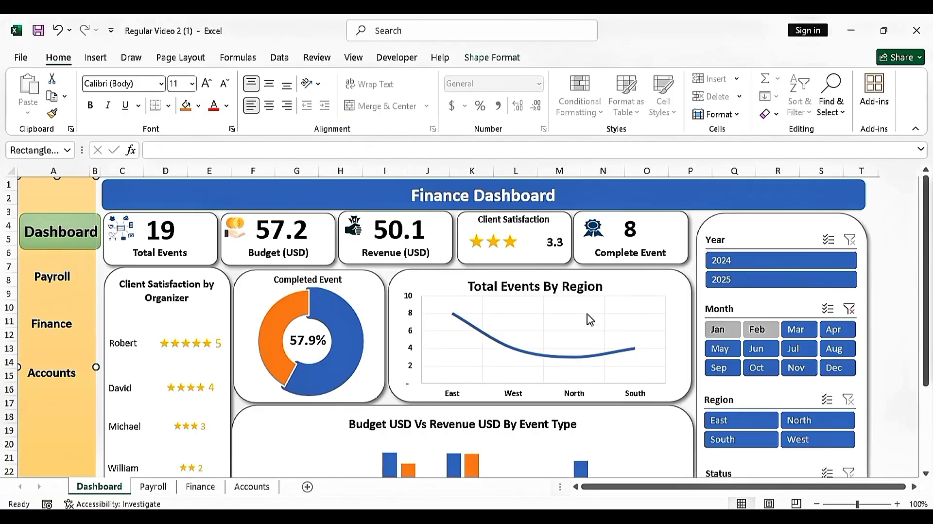
click(872, 229)
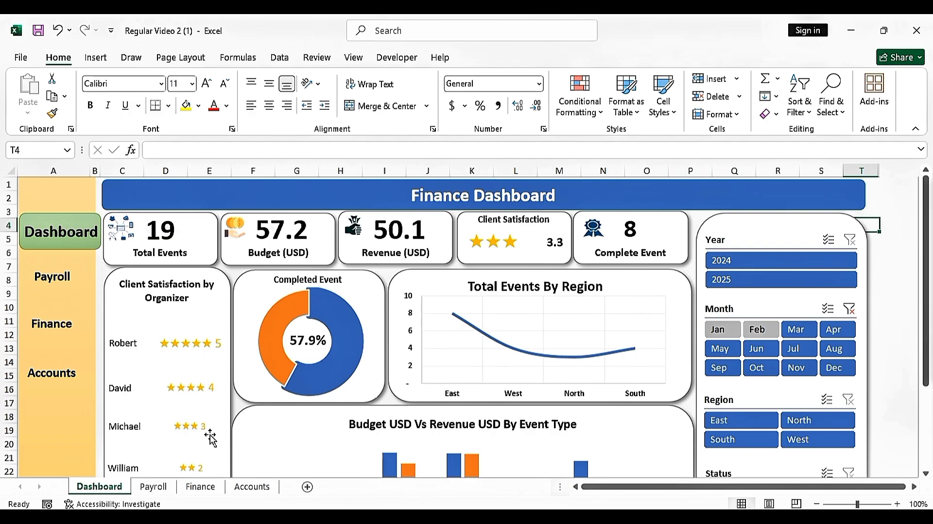
click(155, 486)
click(812, 282)
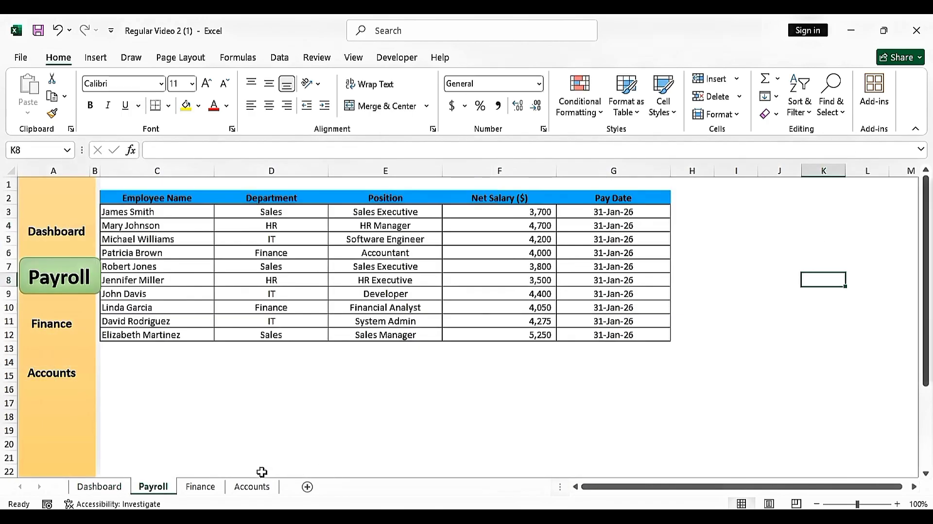
click(200, 487)
click(779, 334)
click(272, 484)
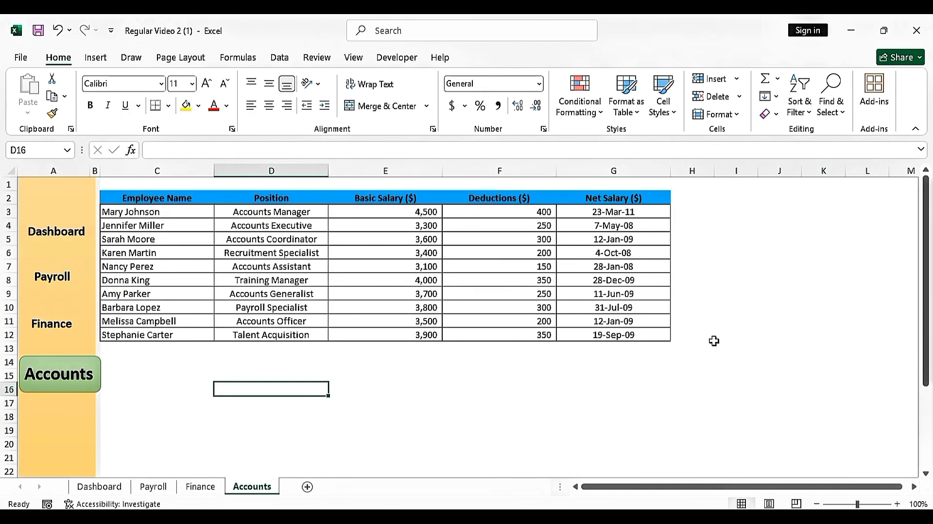
click(97, 486)
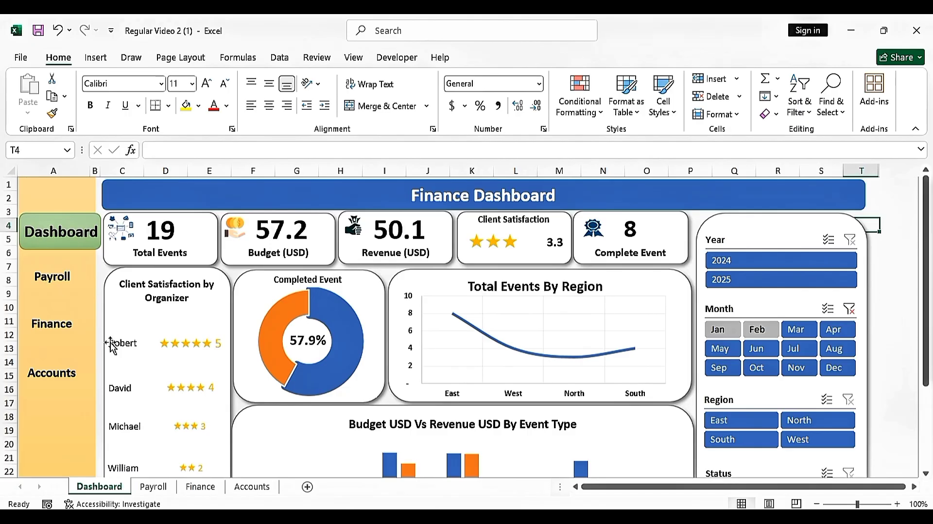
Step: Test the sidebar hyperlinks by following Payroll, Finance, Accounts, Dashboard, Payroll and Finance in turn
click(52, 276)
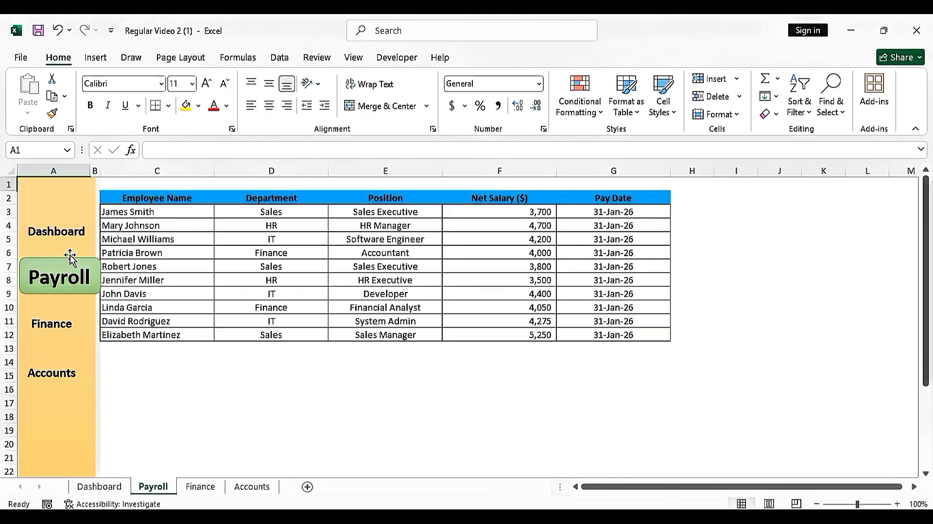
click(58, 324)
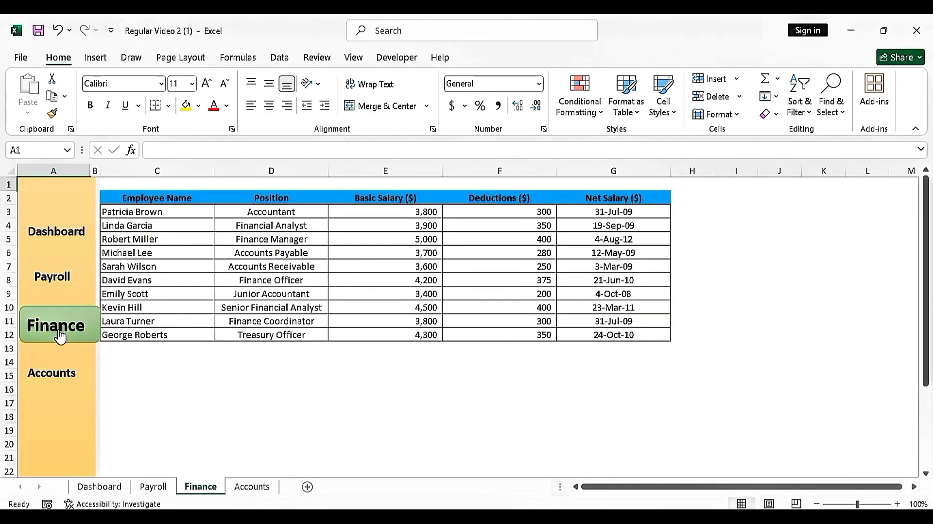
click(71, 386)
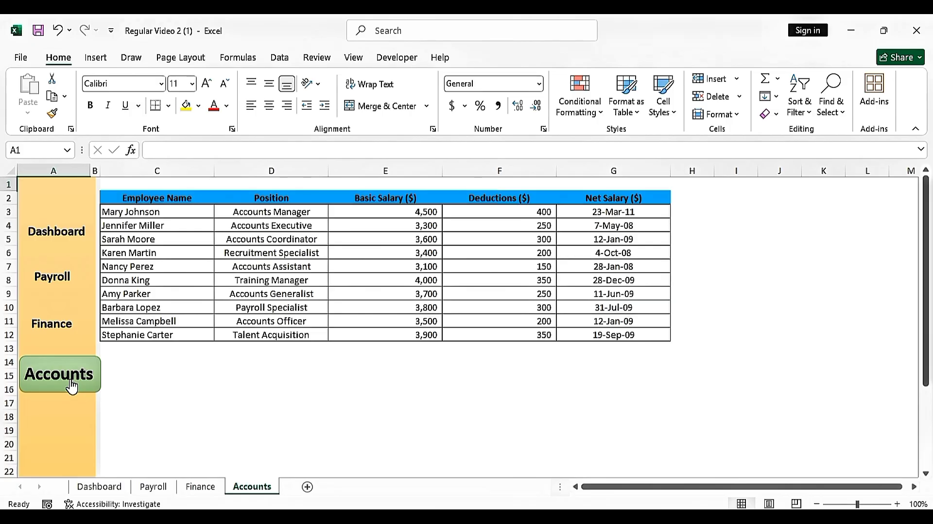
click(54, 232)
click(52, 273)
click(53, 336)
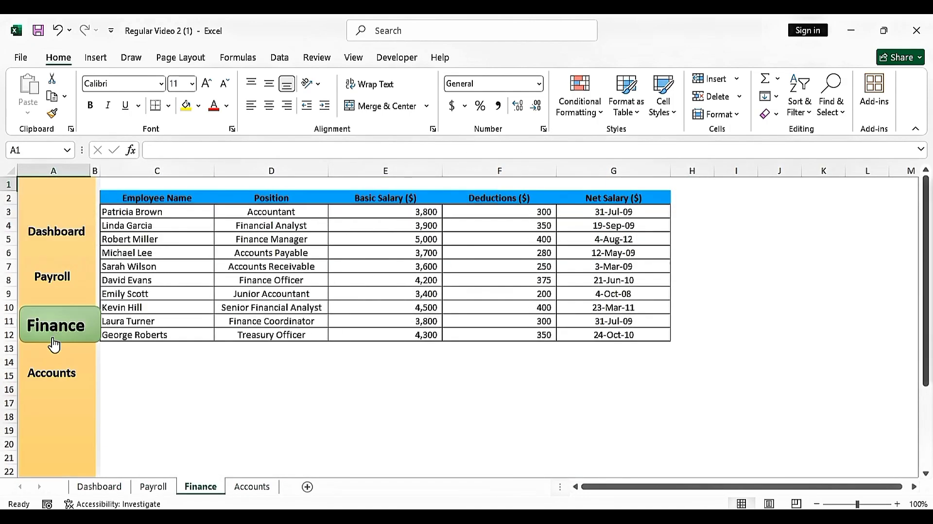
Step: Continue testing the sidebar hyperlinks by following Accounts, Dashboard, Payroll, Finance and Accounts in turn
click(53, 374)
click(54, 232)
click(52, 275)
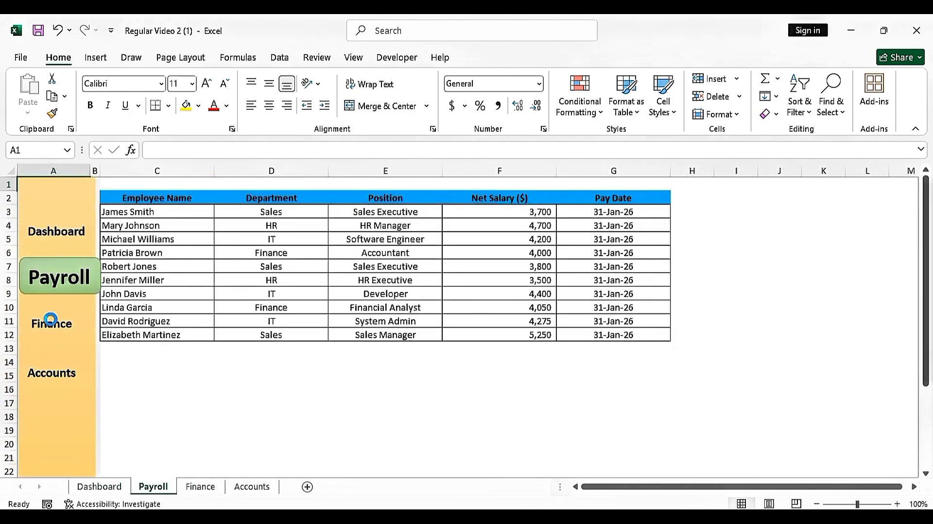
click(51, 319)
click(61, 372)
Step: Run through the sidebar hyperlinks twice more in the order Dashboard, Payroll, Finance and Accounts
click(46, 231)
click(47, 272)
click(49, 315)
click(56, 368)
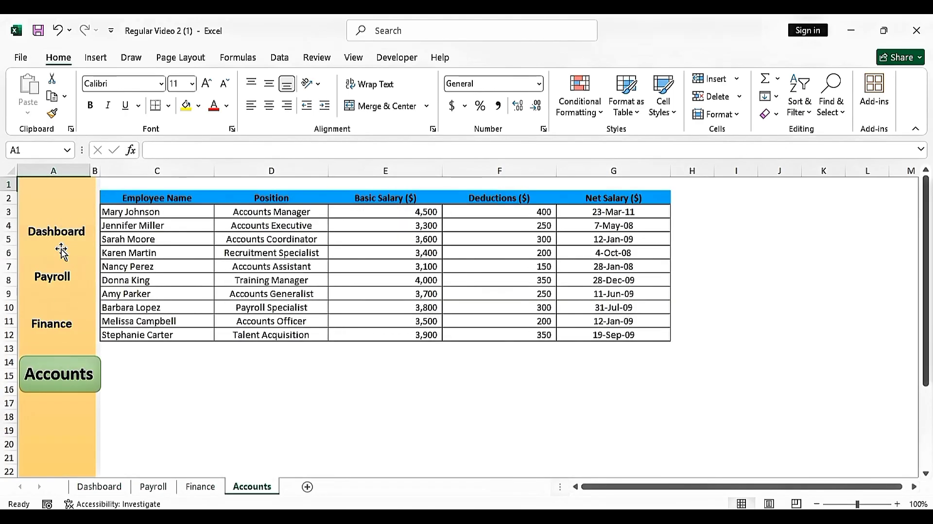
click(61, 249)
click(53, 275)
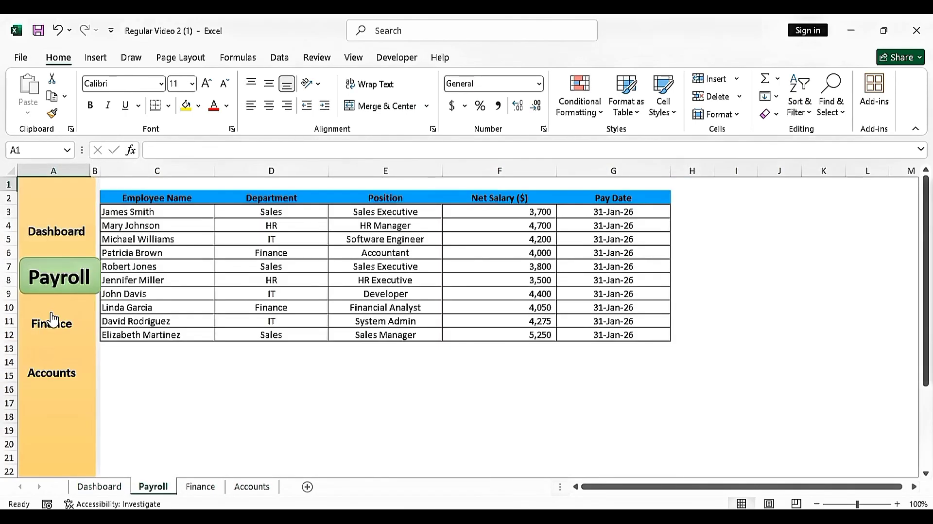
click(52, 321)
click(62, 374)
Step: Test the sidebar hyperlinks in reverse order through Finance, Payroll and Dashboard, and finish on the Payroll sheet
click(48, 331)
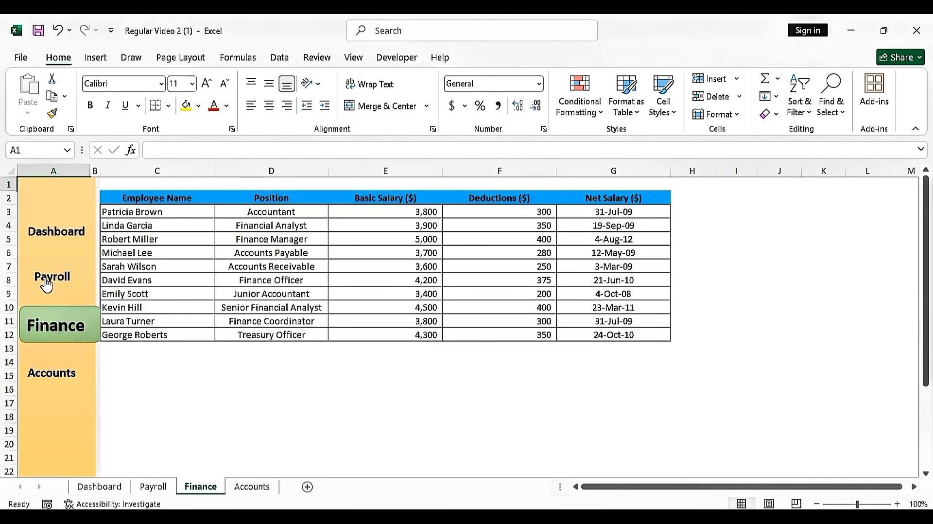
click(46, 286)
click(47, 238)
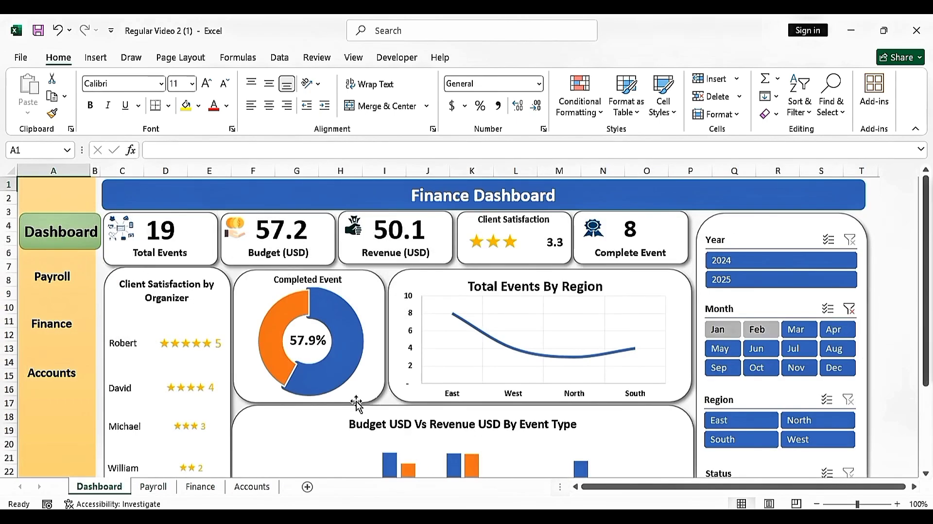
click(54, 291)
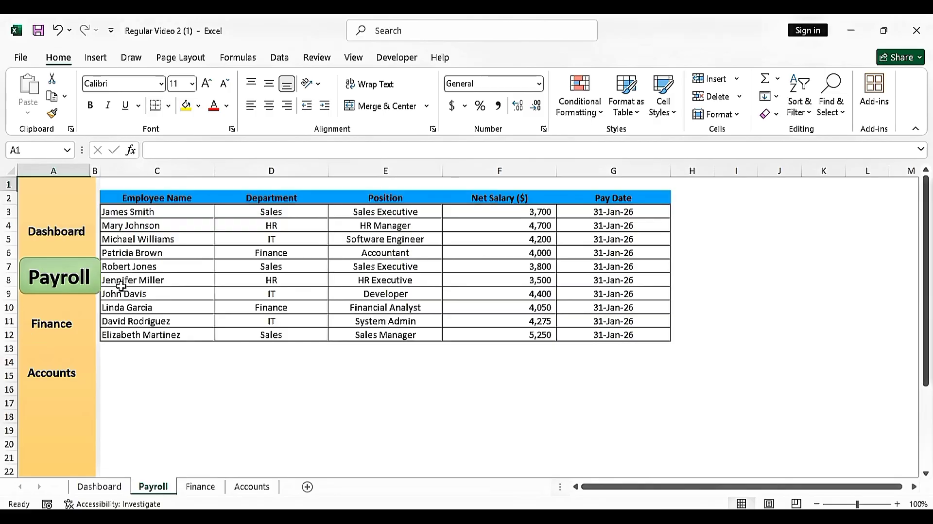